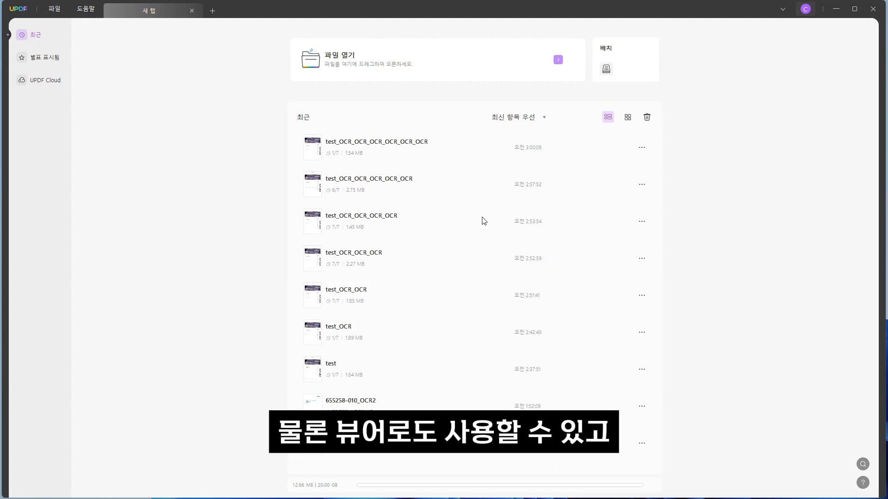
View the UPDF Cloud section and browse the first three pages of the test PDF.
{"action": "left_click", "coordinate": [38, 81]}
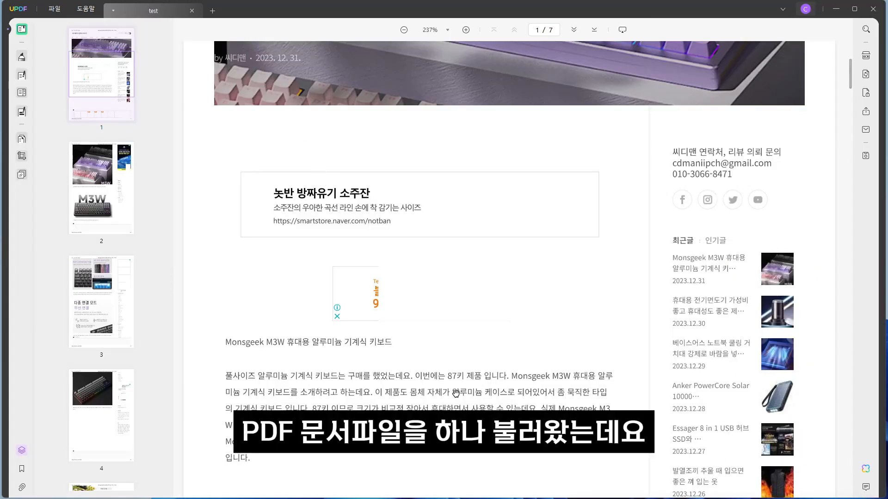
{"action": "scroll", "coordinate": [481, 305], "scroll_direction": "down", "scroll_amount": 10}
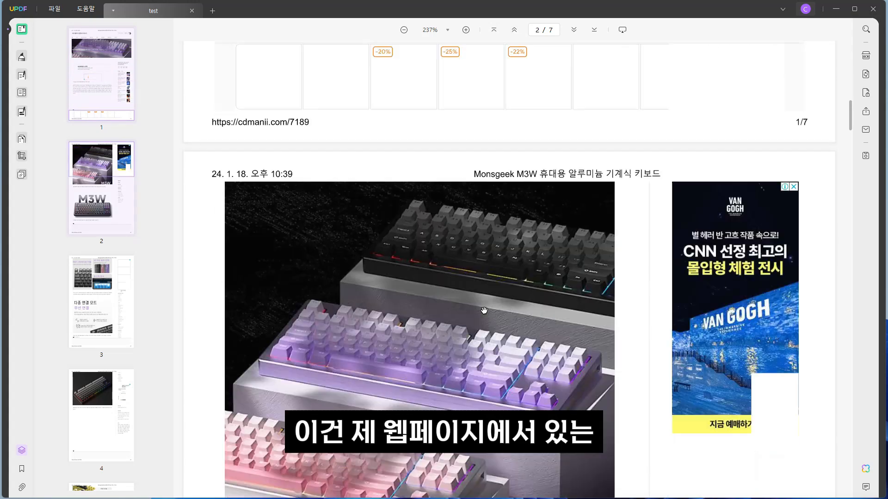
{"action": "scroll", "coordinate": [484, 310], "scroll_direction": "down", "scroll_amount": 10}
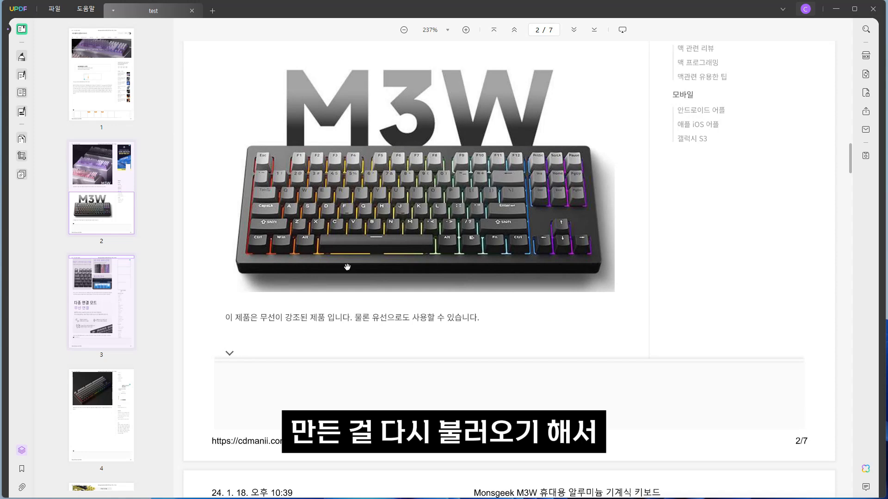
{"action": "scroll", "coordinate": [471, 319], "scroll_direction": "up", "scroll_amount": 5}
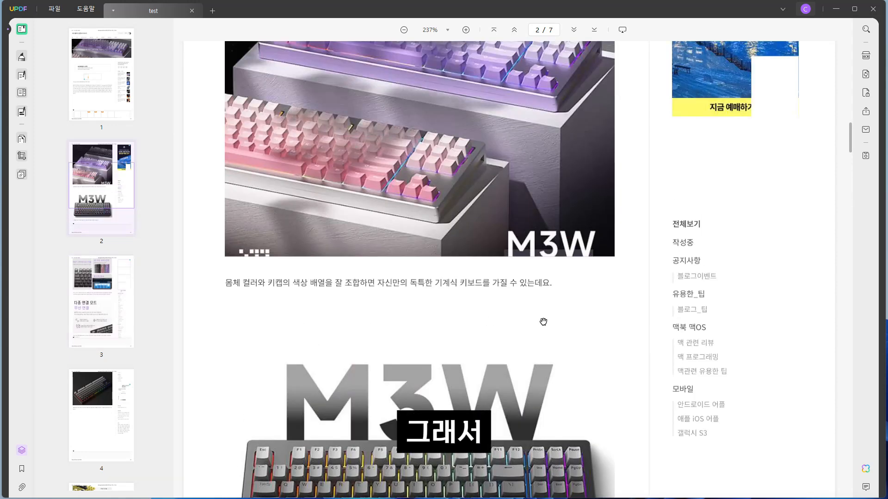
{"action": "scroll", "coordinate": [518, 407], "scroll_direction": "down", "scroll_amount": 10}
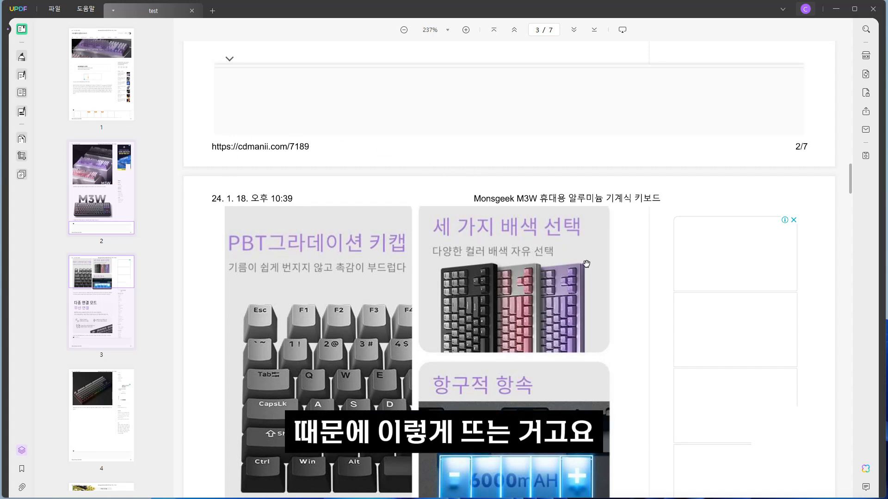
{"action": "scroll", "coordinate": [532, 185], "scroll_direction": "down", "scroll_amount": 5}
{"action": "scroll", "coordinate": [603, 292], "scroll_direction": "up", "scroll_amount": 3}
{"action": "scroll", "coordinate": [603, 293], "scroll_direction": "up", "scroll_amount": 3}
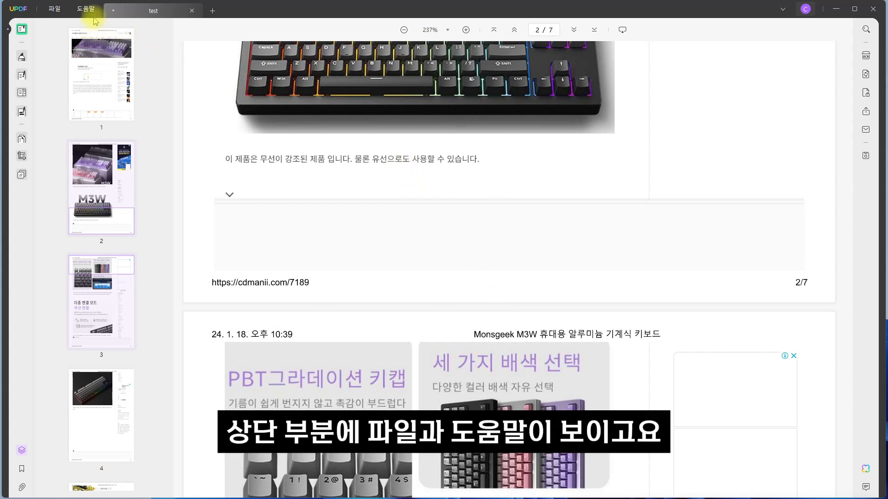
{"action": "left_click", "coordinate": [61, 13]}
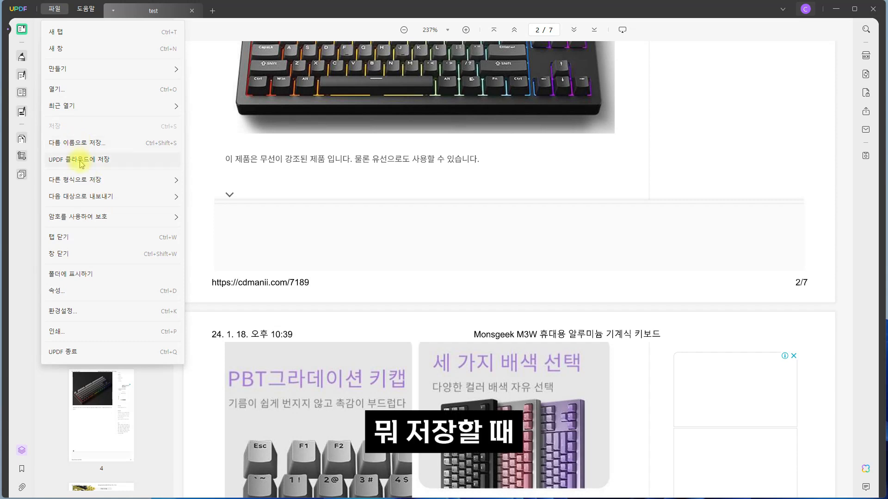
{"action": "mouse_move", "coordinate": [100, 223]}
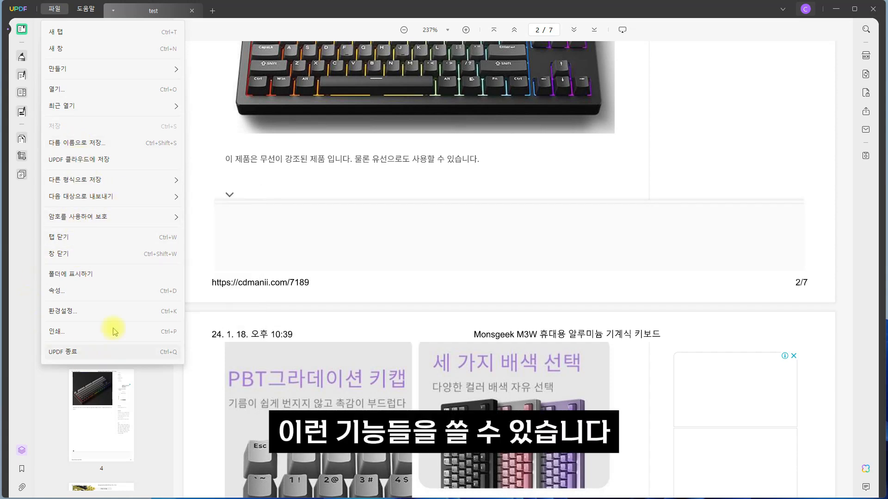
{"action": "left_click", "coordinate": [318, 351]}
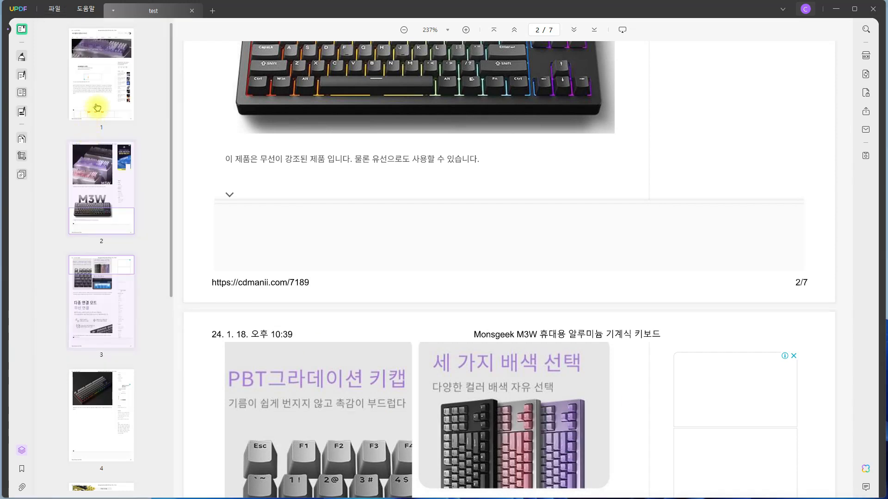
{"action": "left_click", "coordinate": [20, 30]}
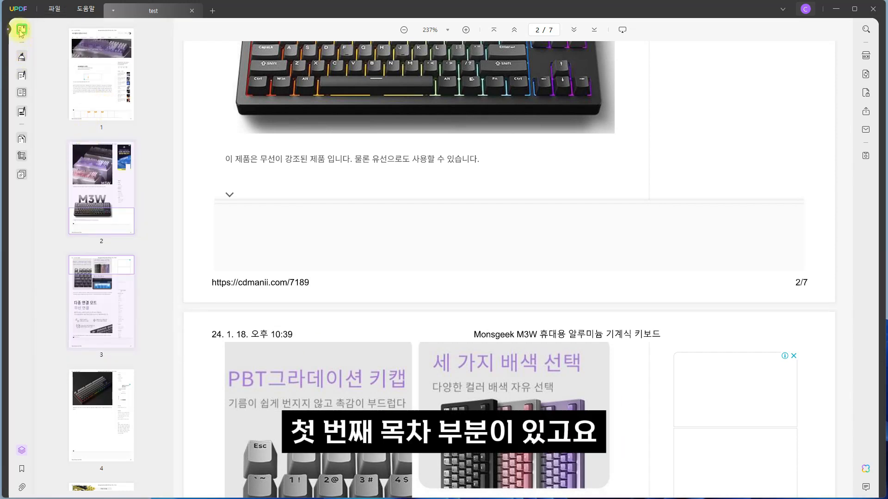
Add a sticky note containing "ㅇㄹ" below the sentence under the keyboard image on page 2.
{"action": "left_click", "coordinate": [22, 57]}
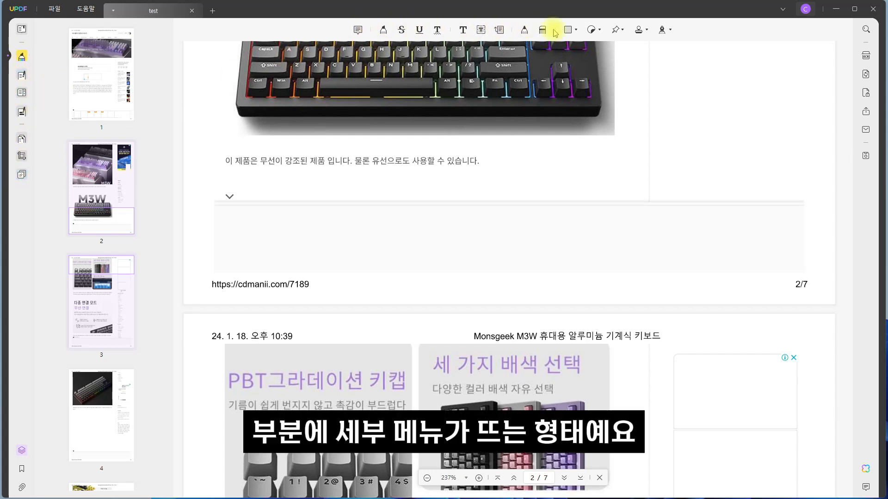
{"action": "left_click", "coordinate": [359, 30]}
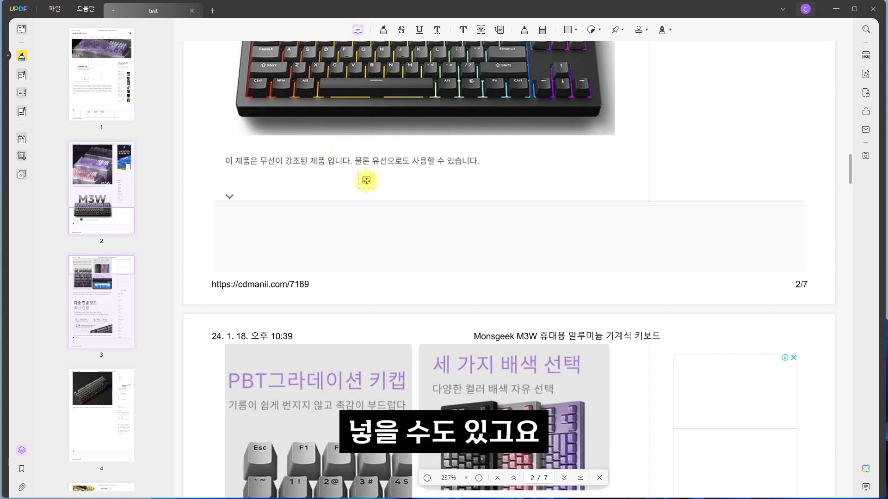
{"action": "left_click", "coordinate": [366, 181]}
{"action": "type", "text": "ㅇㄹ"}
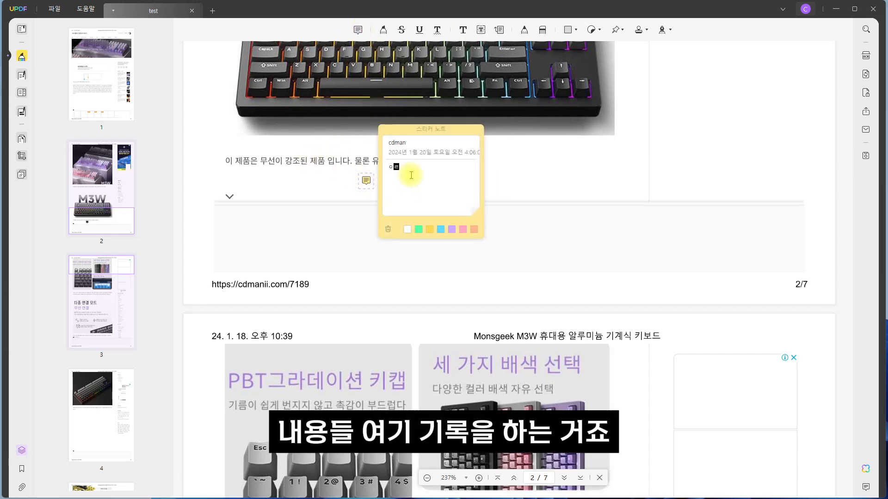
Activate text highlighting and choose the preset colour between green and purple.
{"action": "left_click", "coordinate": [383, 30]}
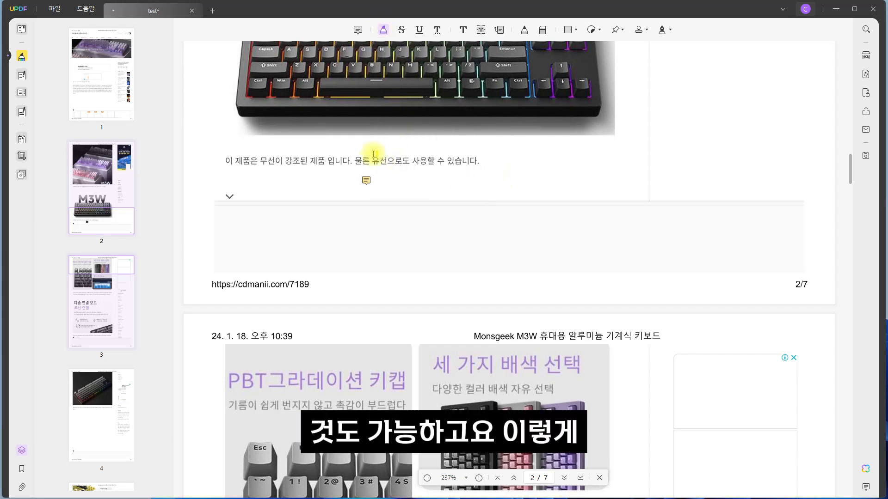
{"action": "left_click", "coordinate": [383, 33]}
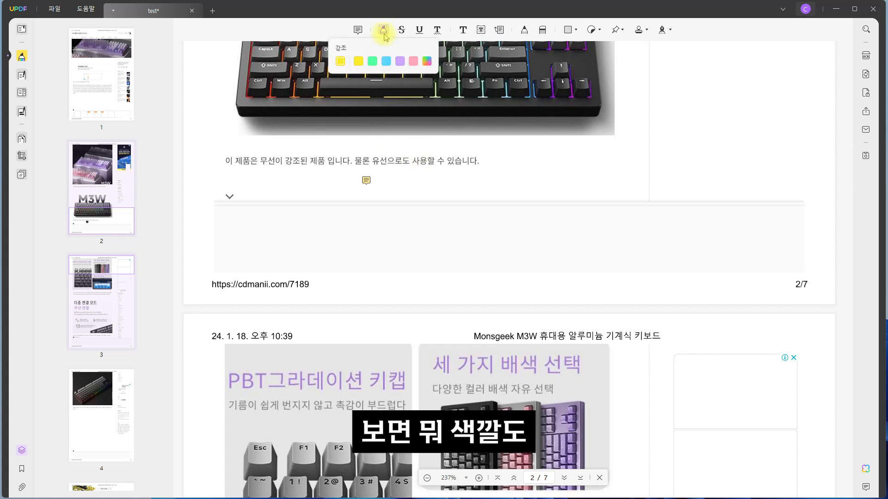
{"action": "left_click", "coordinate": [386, 62]}
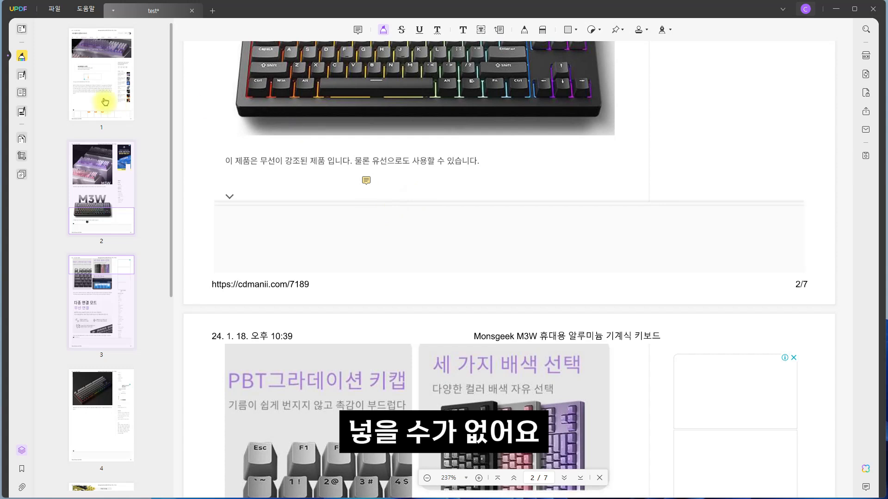
Switch to PDF editing and shift the whole sentence under page 2's keyboard image slightly to the left.
{"action": "left_click", "coordinate": [22, 75]}
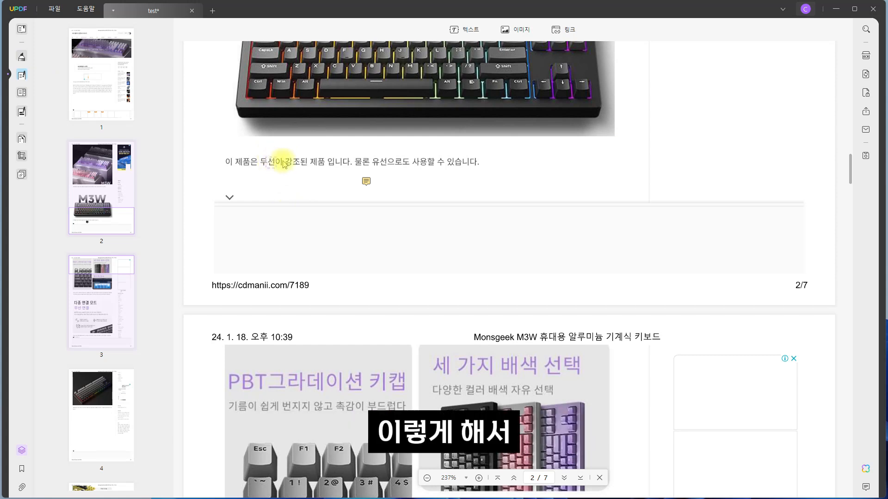
{"action": "mouse_move", "coordinate": [289, 162]}
{"action": "left_mouse_down"}
{"action": "mouse_move", "coordinate": [408, 166]}
{"action": "mouse_move", "coordinate": [376, 183]}
{"action": "mouse_move", "coordinate": [288, 177]}
{"action": "mouse_move", "coordinate": [289, 167]}
{"action": "left_mouse_up"}
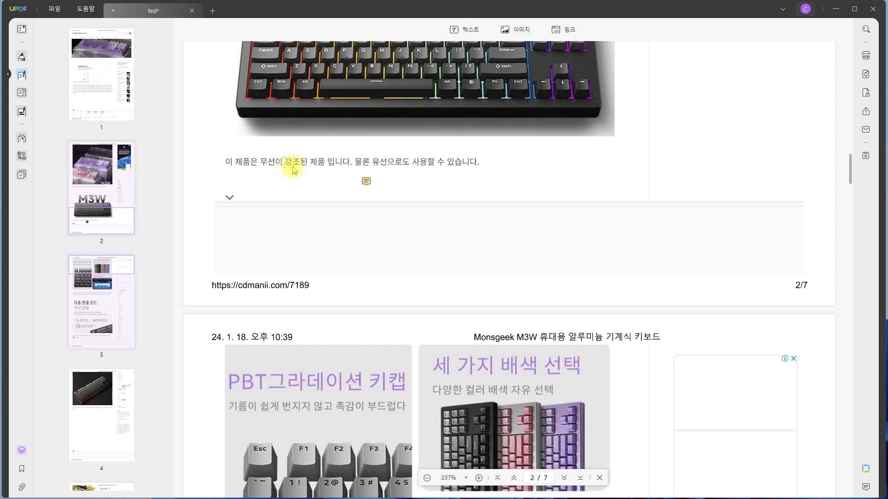
{"action": "left_click", "coordinate": [311, 186]}
{"action": "left_click", "coordinate": [275, 176]}
{"action": "left_click_drag", "start_coordinate": [219, 151], "coordinate": [499, 173]}
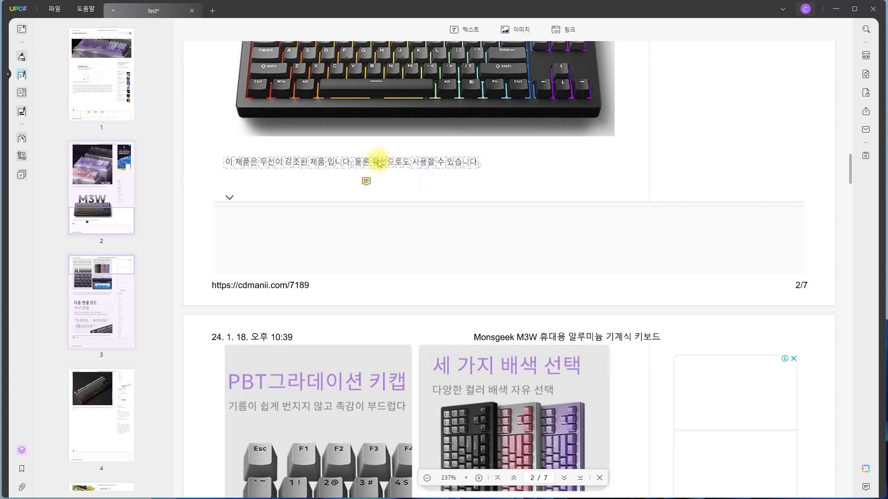
{"action": "left_click_drag", "start_coordinate": [379, 163], "coordinate": [361, 160]}
Add the text "안녕하세요" just below the sentence on page 2.
{"action": "left_click", "coordinate": [467, 30]}
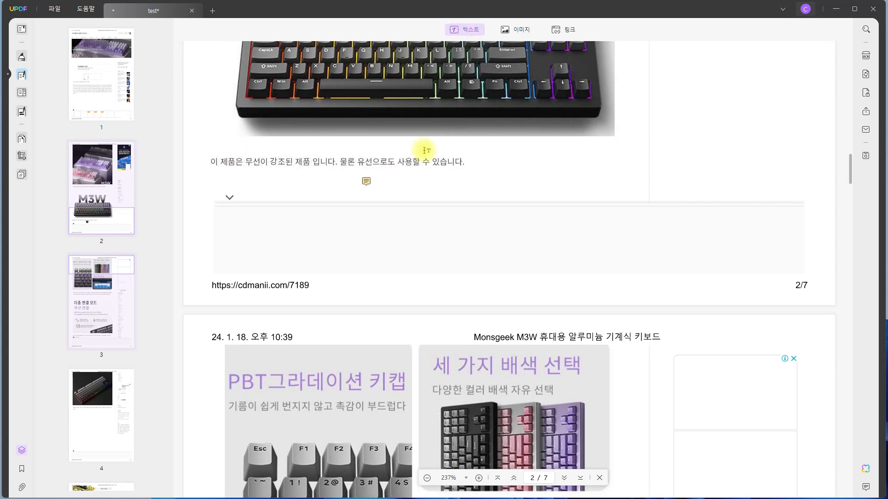
{"action": "left_click", "coordinate": [422, 180]}
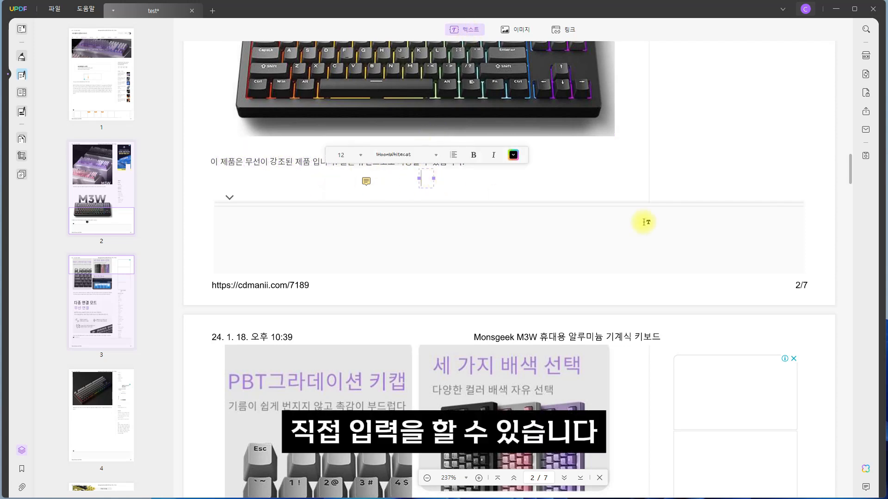
{"action": "type", "text": "안녕하"}
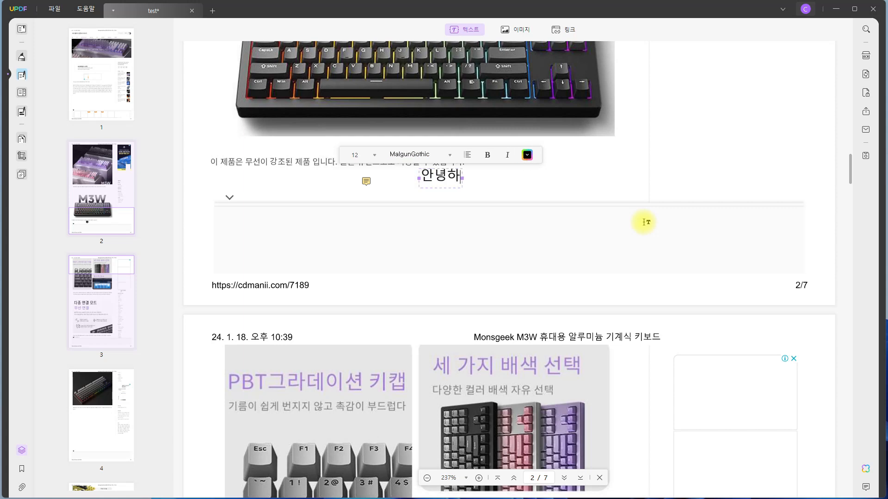
{"action": "type", "text": "세요"}
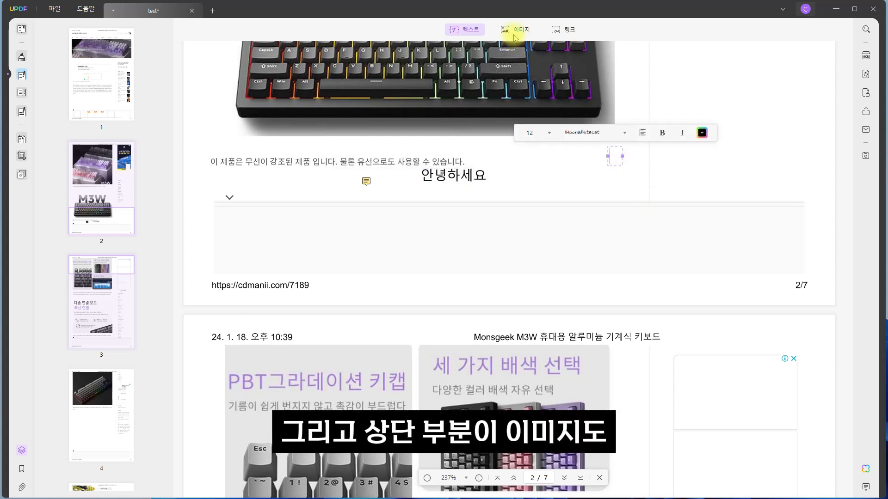
Insert the image 3.jpg from the 보조배터리 문의 folder below page 2's keyboard image and enlarge it to about 226 × 138.
{"action": "left_click", "coordinate": [516, 31]}
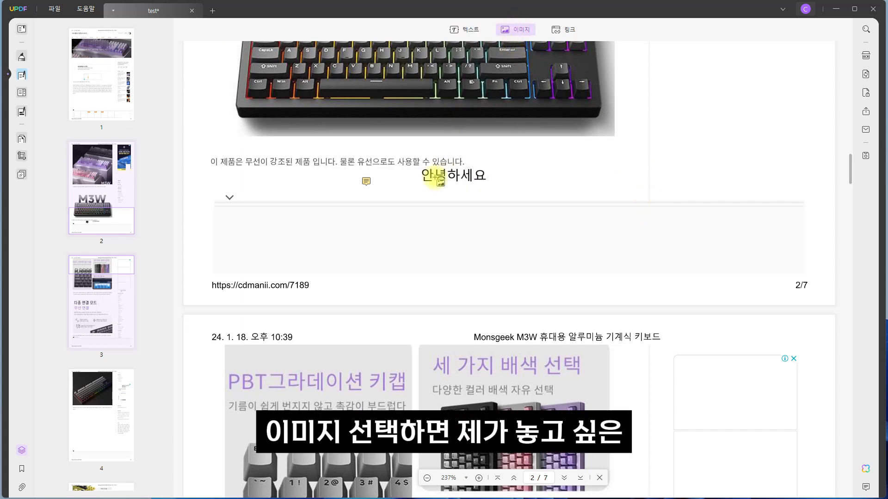
{"action": "left_click_drag", "start_coordinate": [505, 160], "coordinate": [662, 317]}
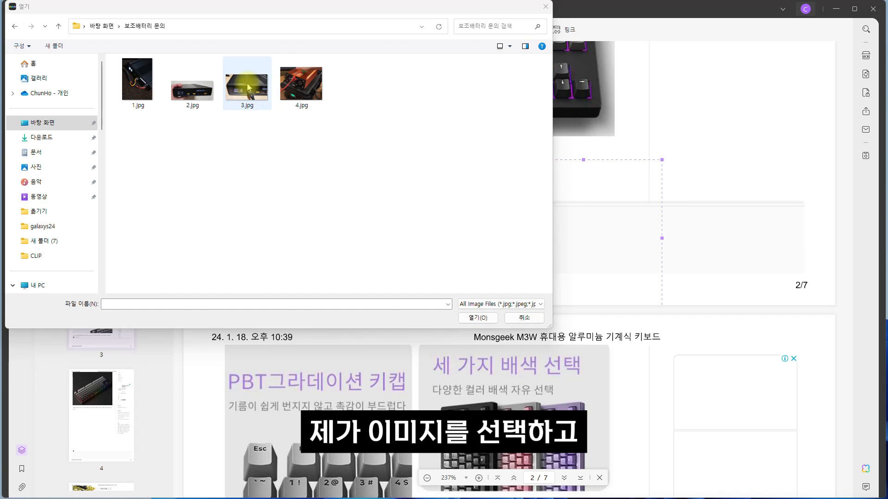
{"action": "left_click", "coordinate": [248, 87]}
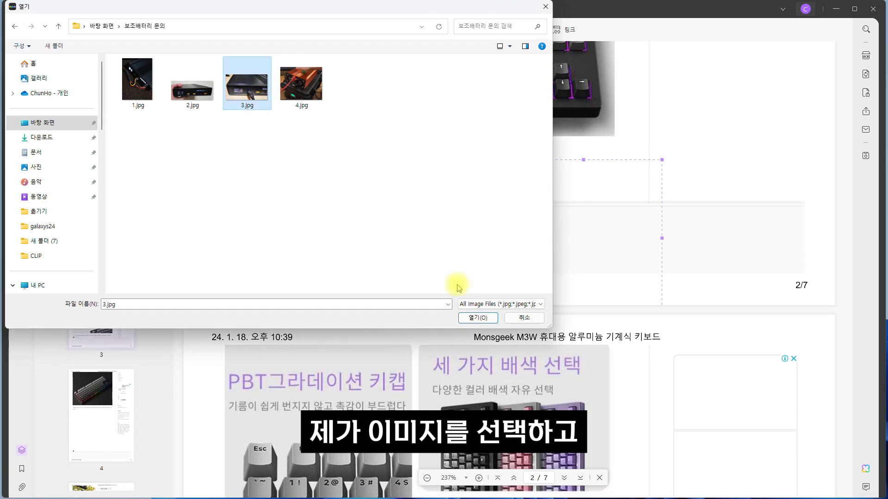
{"action": "left_click", "coordinate": [478, 318]}
{"action": "left_click_drag", "start_coordinate": [568, 244], "coordinate": [335, 197]}
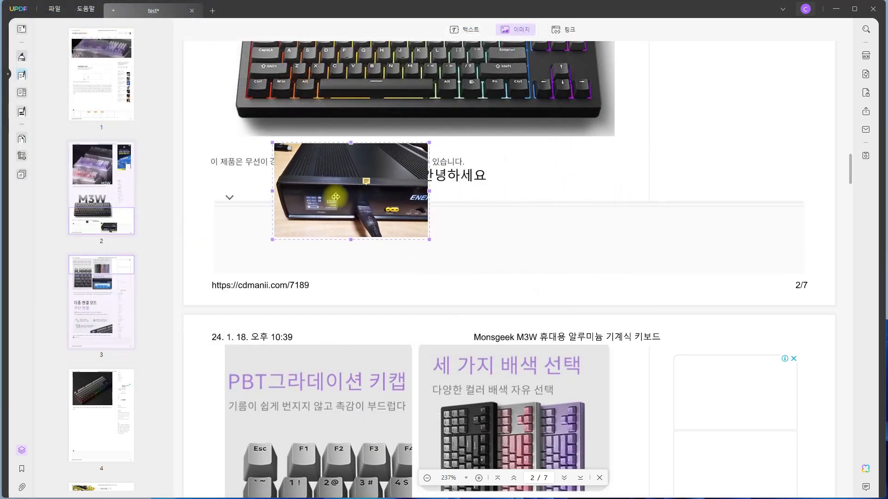
{"action": "left_click_drag", "start_coordinate": [429, 239], "coordinate": [526, 292]}
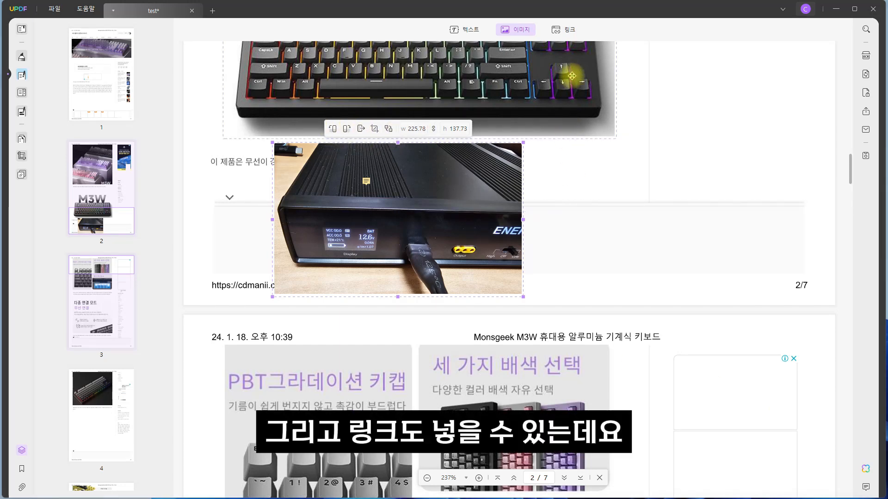
Create a link area over the inserted image and make it a page link to page 2.
{"action": "left_click", "coordinate": [569, 32]}
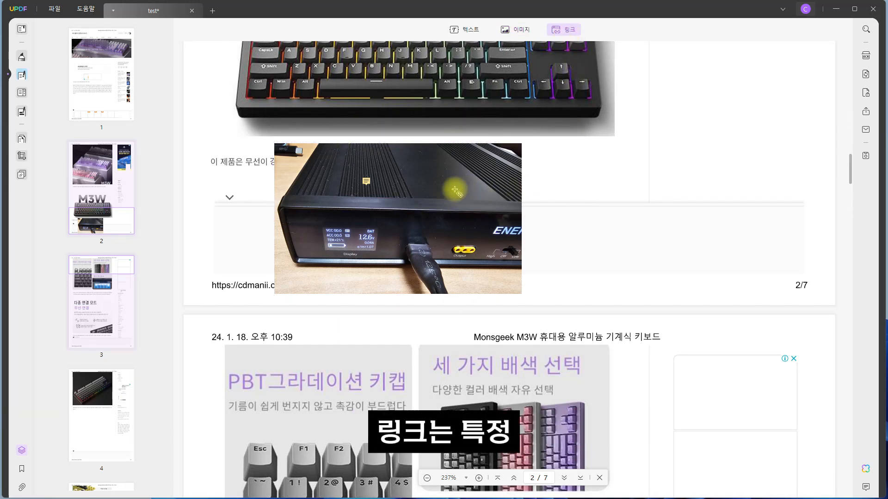
{"action": "left_click", "coordinate": [427, 198]}
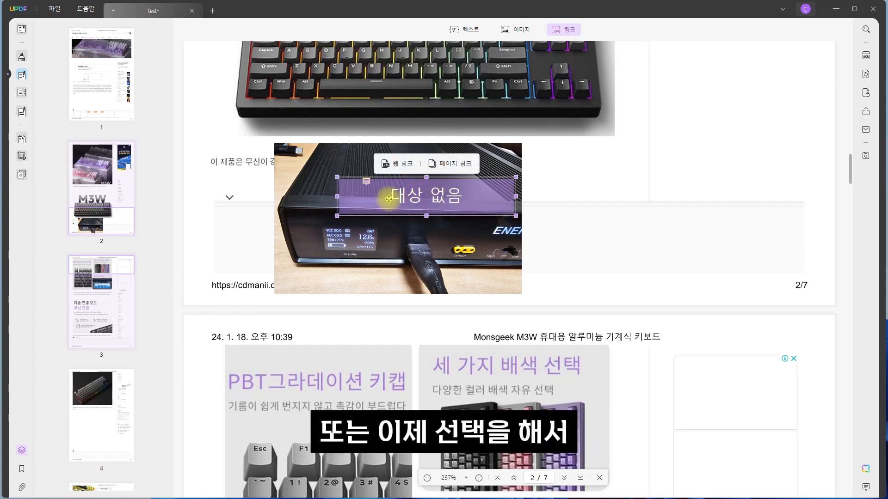
{"action": "left_click", "coordinate": [456, 167]}
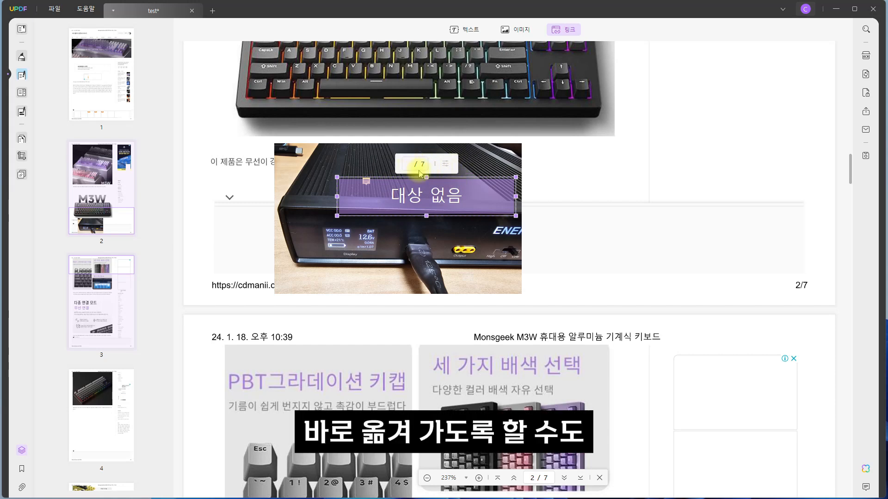
{"action": "type", "text": "2"}
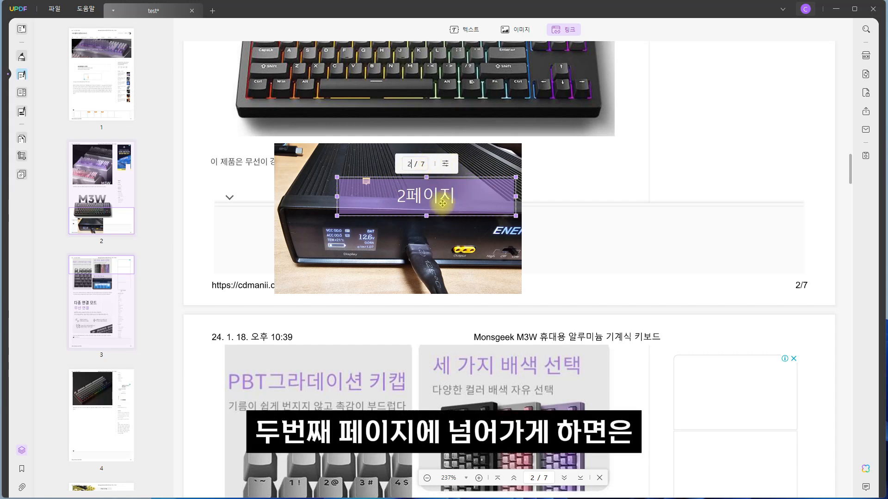
{"action": "left_click", "coordinate": [569, 236]}
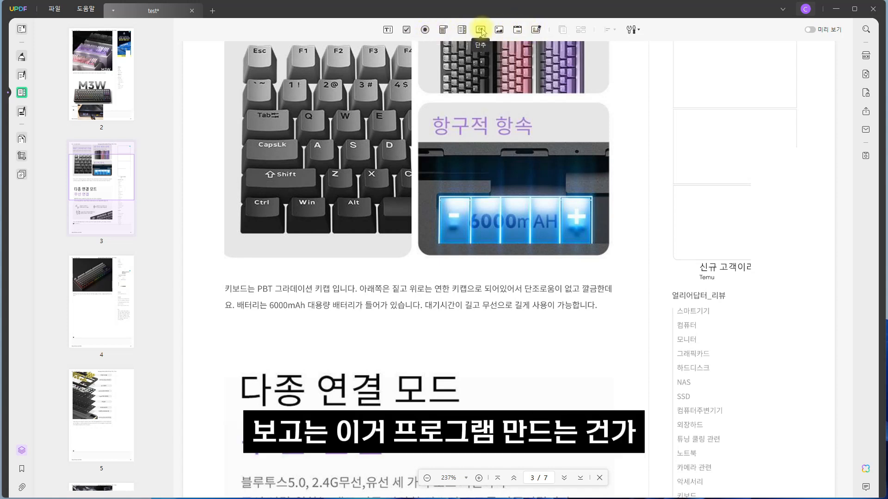
Draw a large form text field over the image and paragraph on page 3, reposition it, and add a check box to its right.
{"action": "left_click", "coordinate": [389, 31]}
{"action": "left_click_drag", "start_coordinate": [352, 217], "coordinate": [552, 328]}
{"action": "left_click", "coordinate": [581, 378]}
{"action": "left_click_drag", "start_coordinate": [446, 271], "coordinate": [417, 256]}
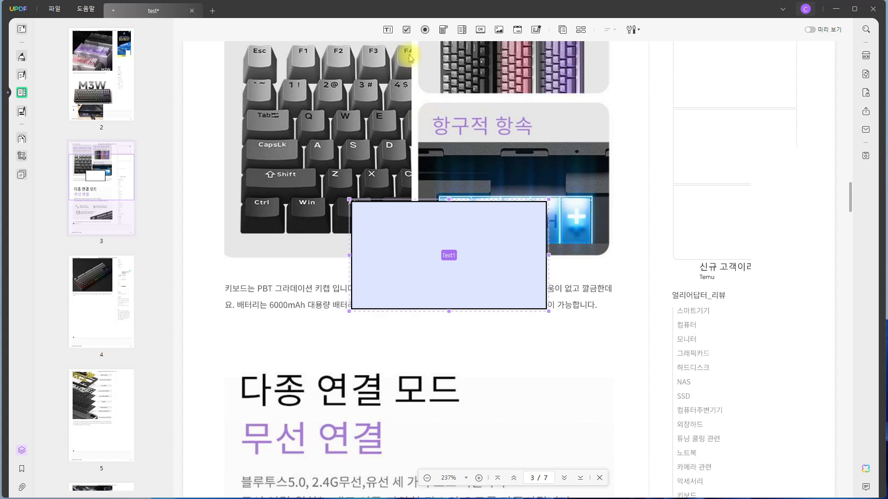
{"action": "left_click", "coordinate": [407, 30]}
{"action": "left_click", "coordinate": [599, 216]}
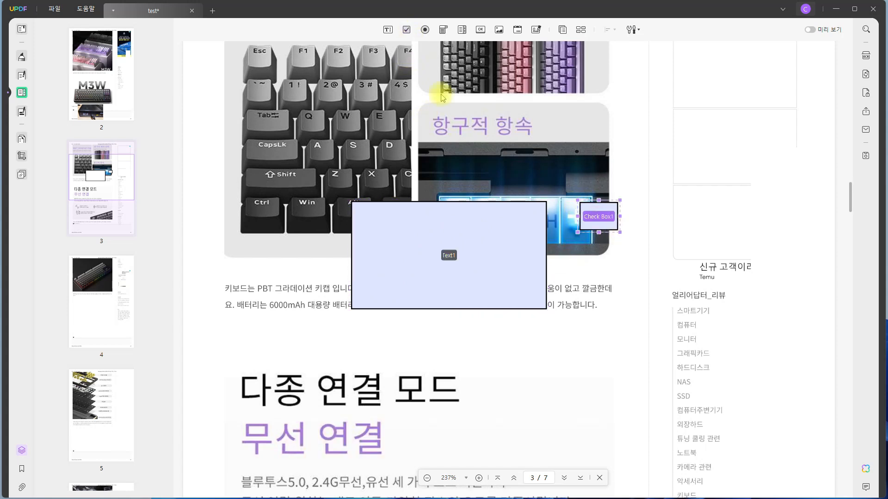
Add two more check boxes in a column below the first check box on page 3.
{"action": "left_click", "coordinate": [599, 264]}
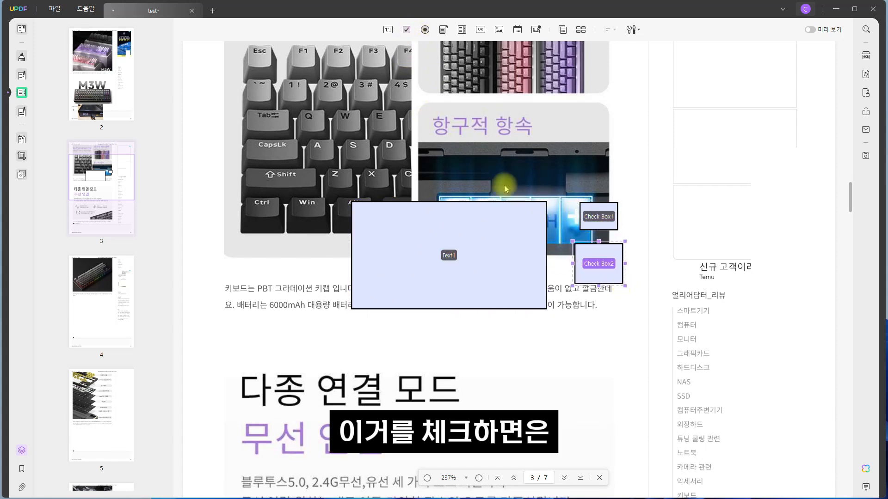
{"action": "left_click", "coordinate": [406, 30]}
{"action": "left_click", "coordinate": [603, 319]}
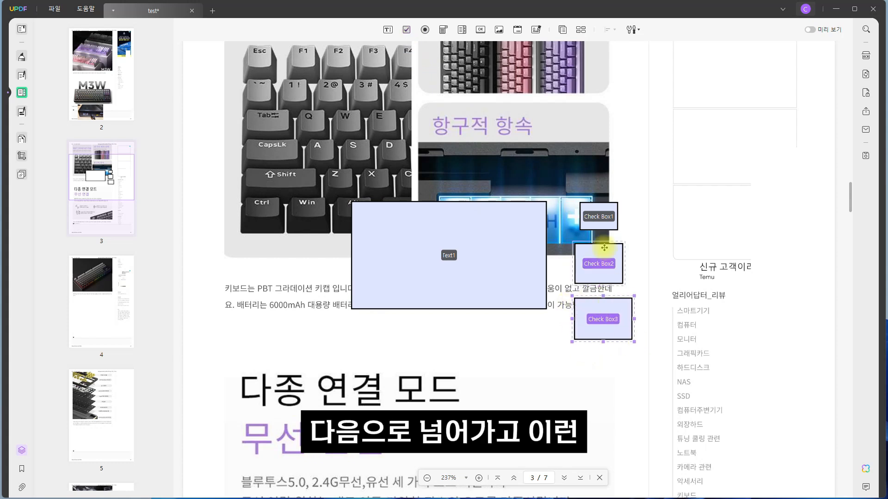
Place three radio buttons in a column to the right of the check boxes on page 3.
{"action": "left_click", "coordinate": [425, 29]}
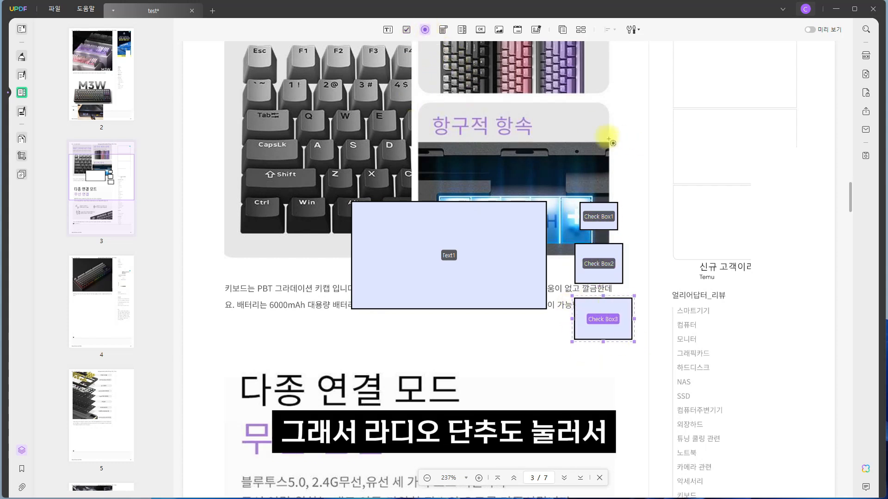
{"action": "left_click", "coordinate": [665, 218]}
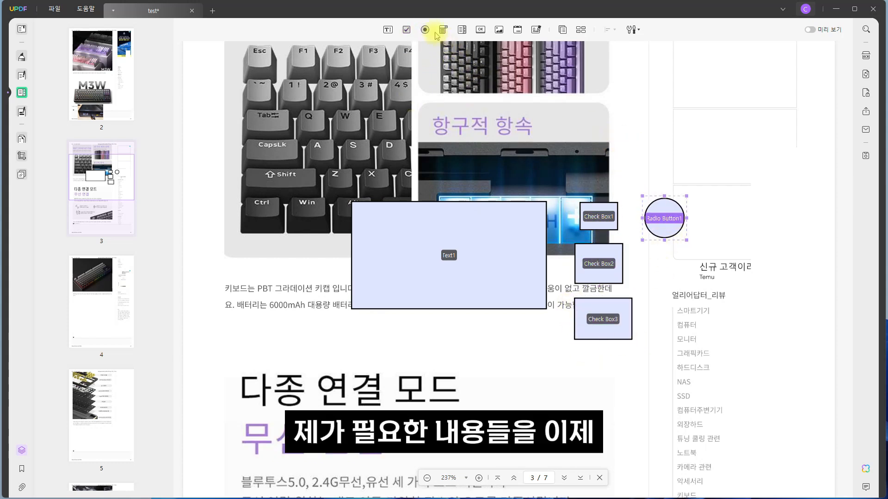
{"action": "left_click", "coordinate": [660, 269]}
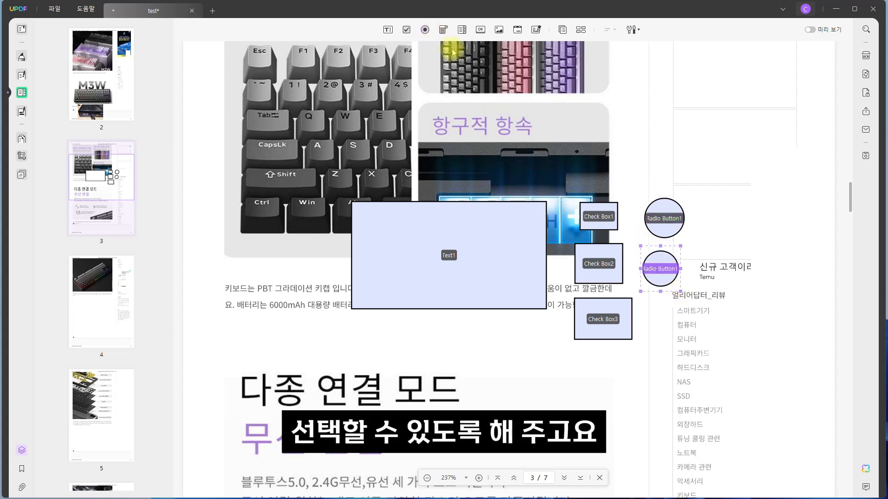
{"action": "left_click", "coordinate": [674, 322]}
Give the topmost radio button the trigger 마우스 시작 and add the action 페이지 보기로 이동 targeting page 2.
{"action": "double_click", "coordinate": [665, 218]}
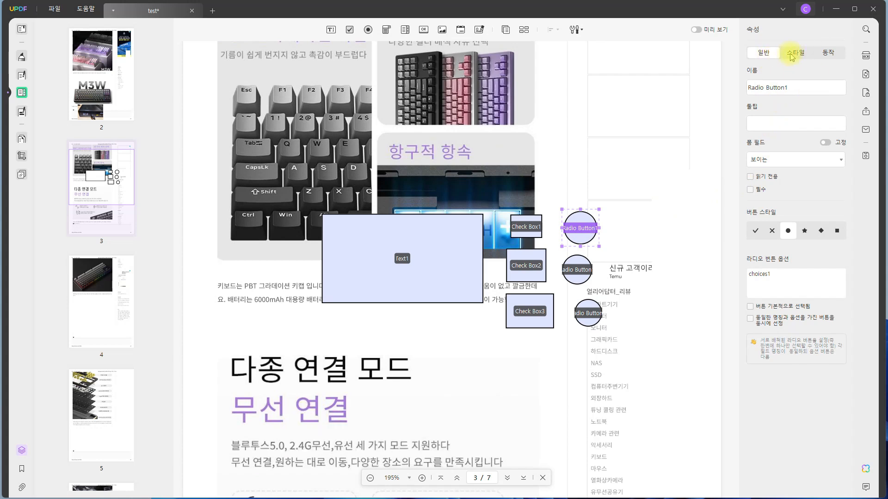
{"action": "left_click", "coordinate": [793, 53]}
{"action": "left_click", "coordinate": [829, 53]}
{"action": "left_click", "coordinate": [795, 91]}
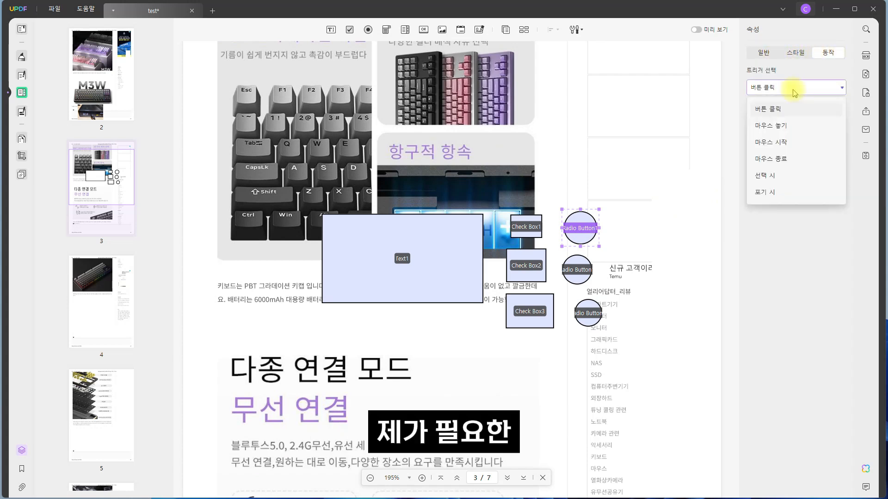
{"action": "left_click", "coordinate": [777, 127]}
{"action": "left_click", "coordinate": [793, 88]}
{"action": "left_click", "coordinate": [782, 143]}
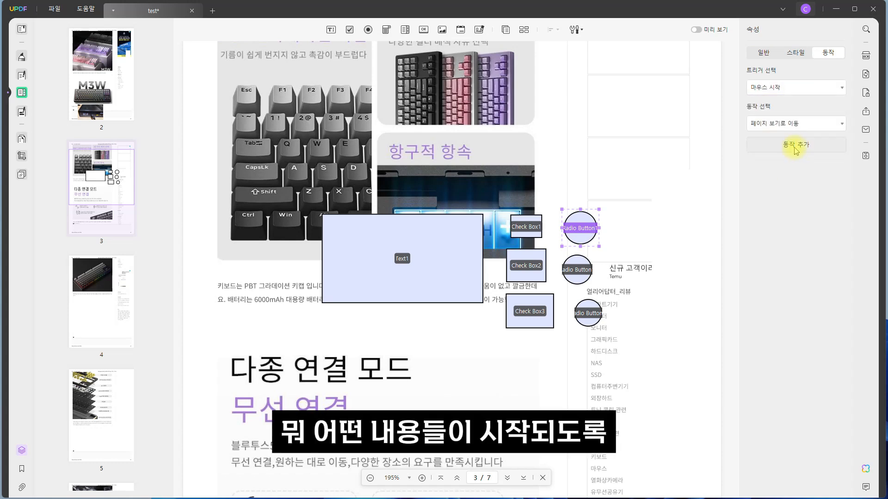
{"action": "left_click", "coordinate": [789, 144]}
{"action": "left_click", "coordinate": [706, 185]}
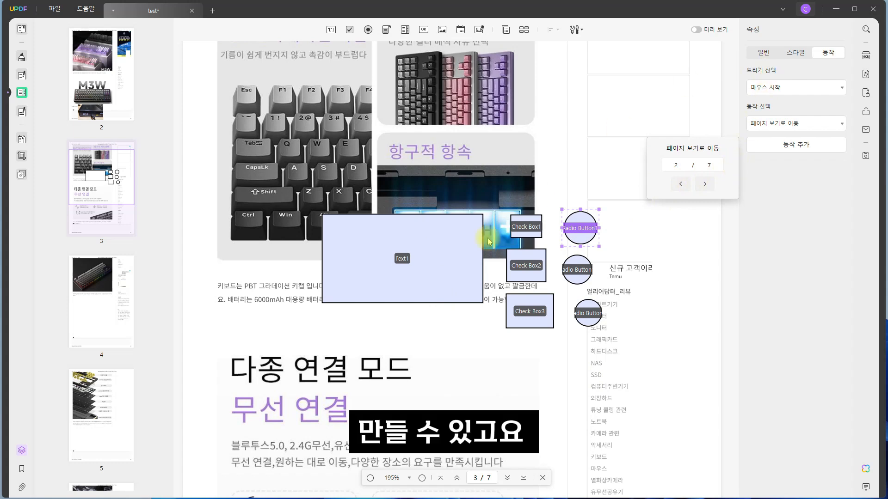
Select all form fields on page 3 together, from the large text field across to the radio buttons.
{"action": "left_click", "coordinate": [447, 245]}
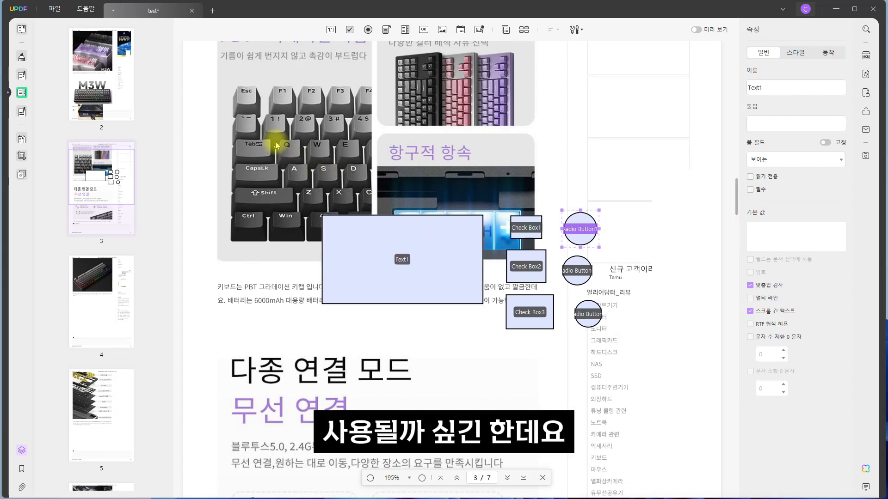
{"action": "scroll", "coordinate": [282, 144], "scroll_direction": "up", "scroll_amount": 2}
{"action": "left_click_drag", "start_coordinate": [281, 140], "coordinate": [324, 147]}
{"action": "left_click", "coordinate": [768, 422]}
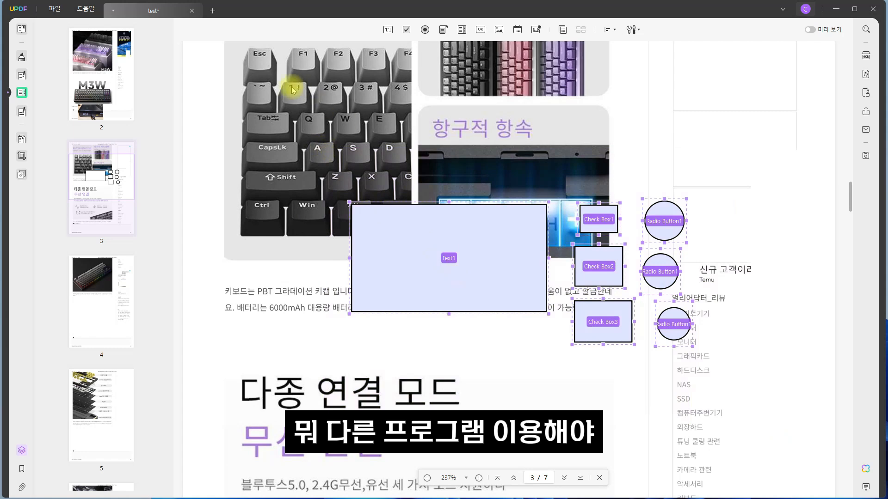
{"action": "left_click_drag", "start_coordinate": [280, 86], "coordinate": [296, 137]}
{"action": "left_click", "coordinate": [764, 418]}
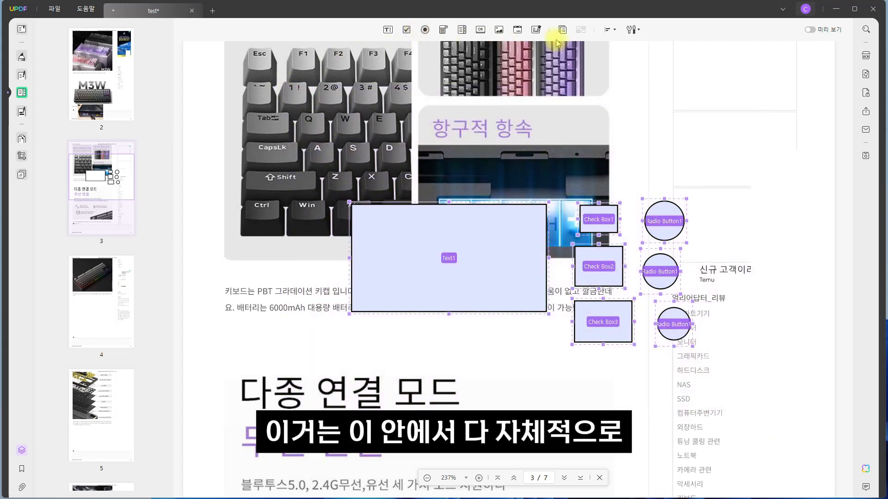
{"action": "left_click", "coordinate": [583, 30]}
{"action": "left_click", "coordinate": [585, 30]}
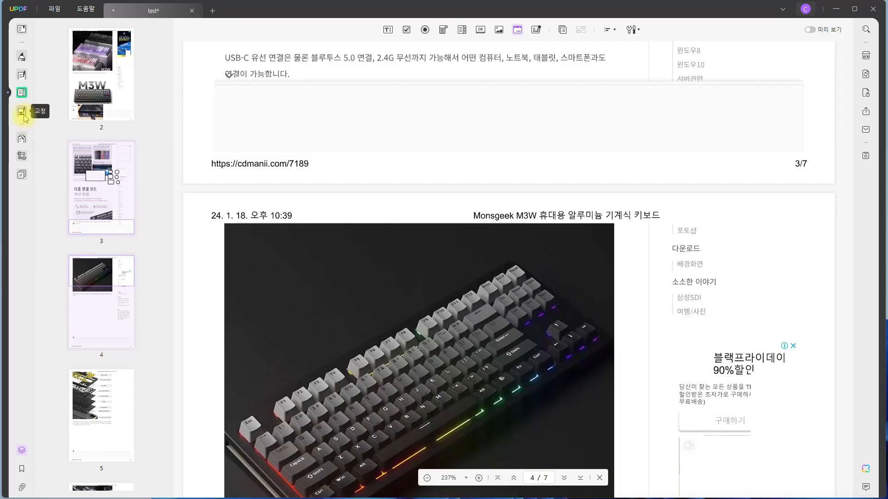
Open the redaction tool and dismiss its introductory notice.
{"action": "left_click", "coordinate": [23, 114]}
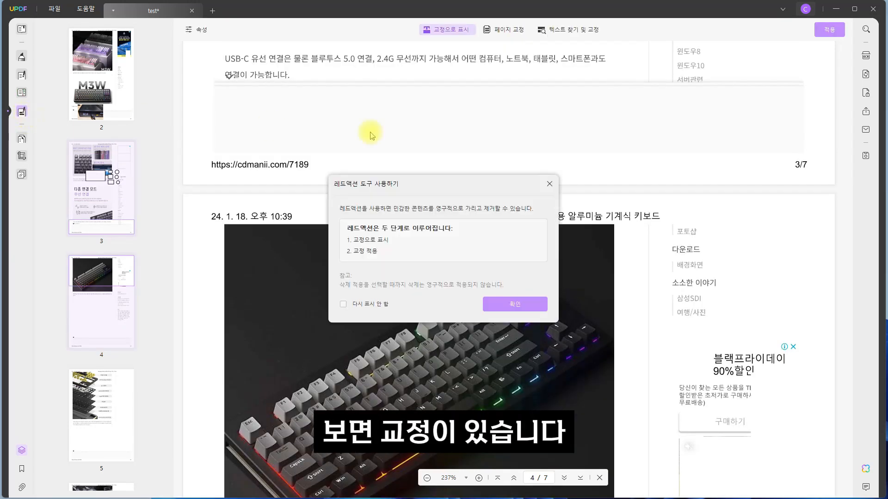
{"action": "left_click", "coordinate": [521, 305]}
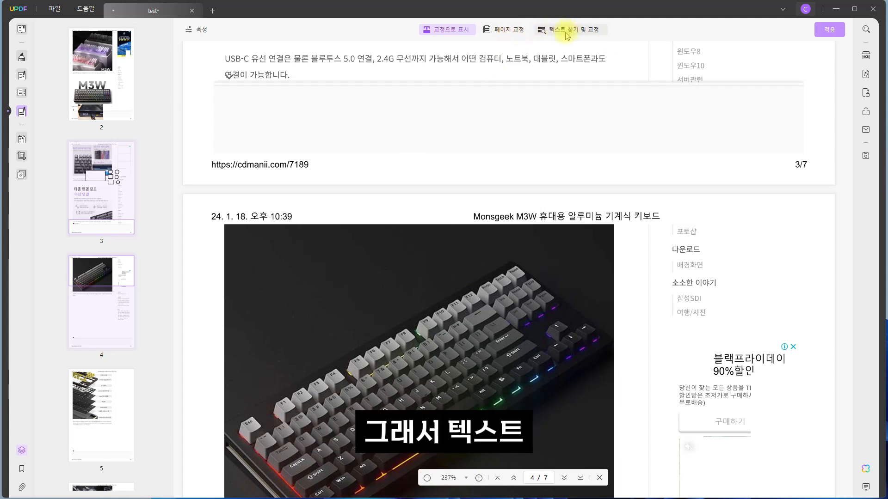
View the page organizer's document split options and the page cropping view.
{"action": "left_click", "coordinate": [21, 140]}
{"action": "left_click", "coordinate": [251, 90]}
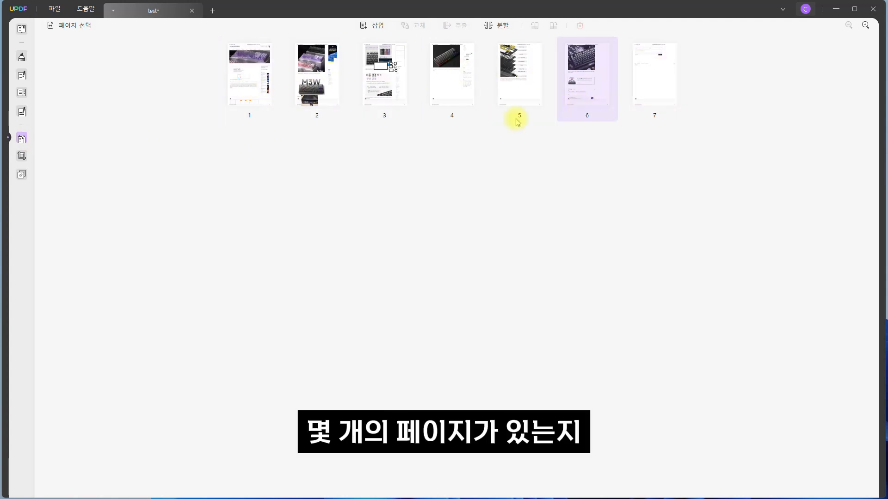
{"action": "left_click", "coordinate": [493, 28]}
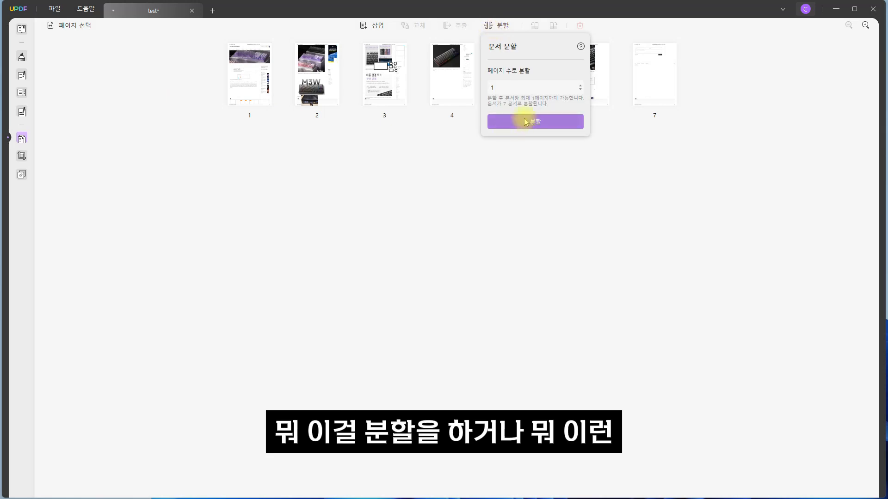
{"action": "left_click", "coordinate": [22, 156]}
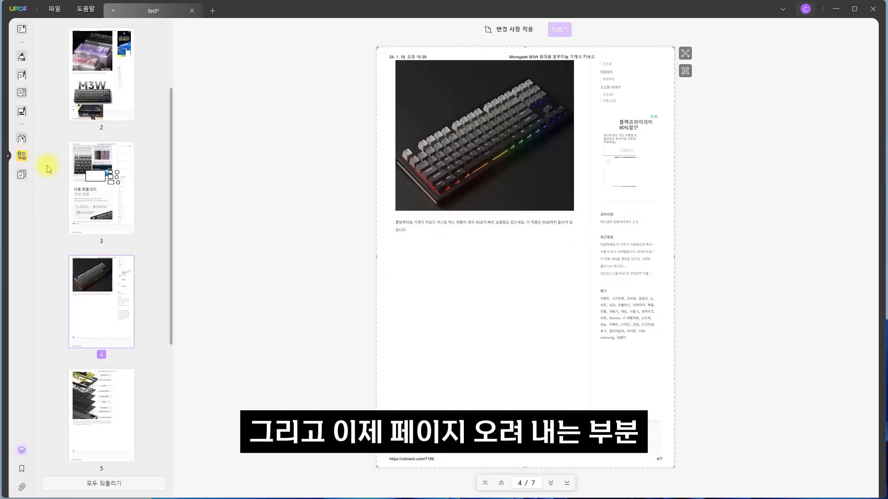
{"action": "left_click", "coordinate": [21, 174]}
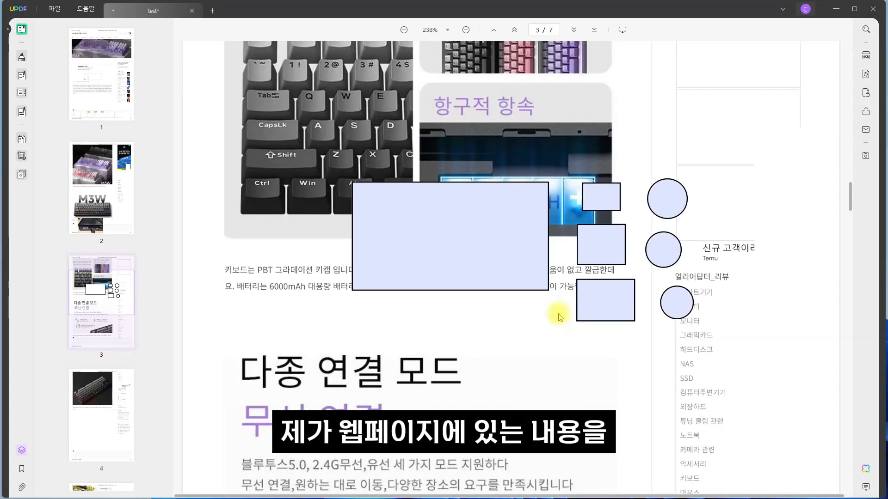
Look through pages 2 to 4 in reading mode, examining the inserted image and the text embedded in pictures.
{"action": "scroll", "coordinate": [559, 311], "scroll_direction": "up", "scroll_amount": 2}
{"action": "scroll", "coordinate": [482, 296], "scroll_direction": "up", "scroll_amount": 7}
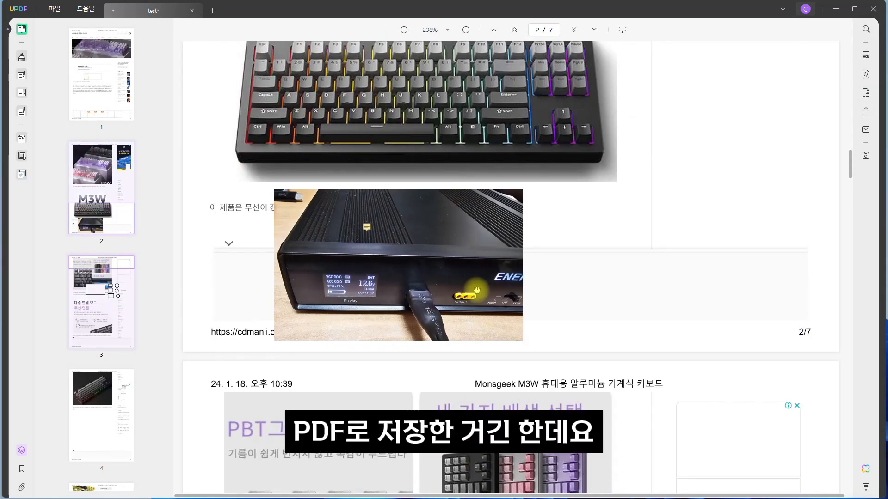
{"action": "scroll", "coordinate": [476, 290], "scroll_direction": "down", "scroll_amount": 15}
{"action": "scroll", "coordinate": [416, 243], "scroll_direction": "up", "scroll_amount": 5}
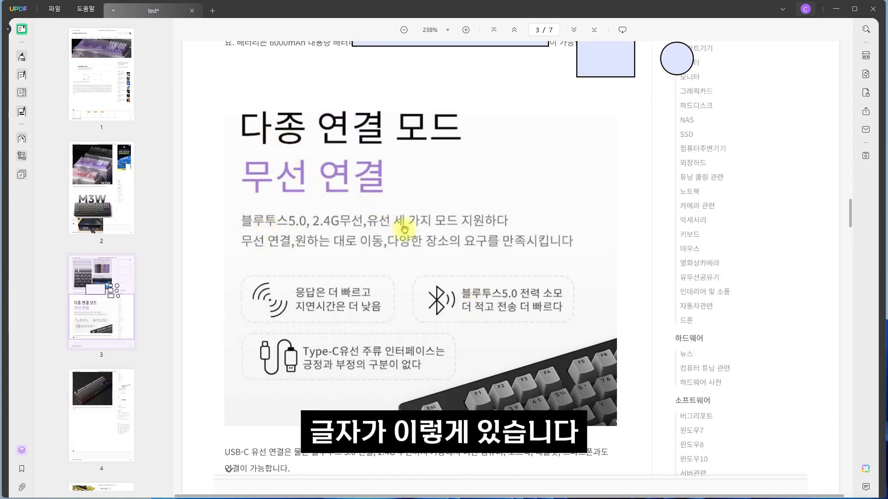
{"action": "scroll", "coordinate": [495, 361], "scroll_direction": "down", "scroll_amount": 5}
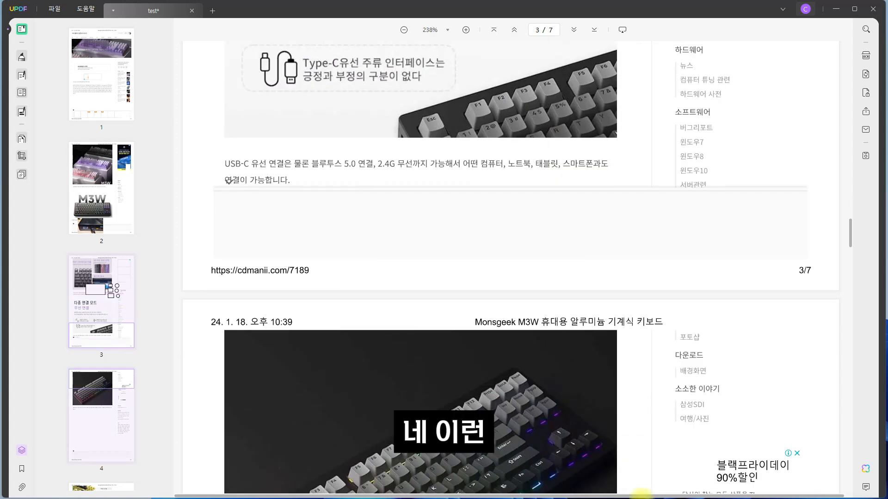
{"action": "scroll", "coordinate": [582, 396], "scroll_direction": "down", "scroll_amount": 3}
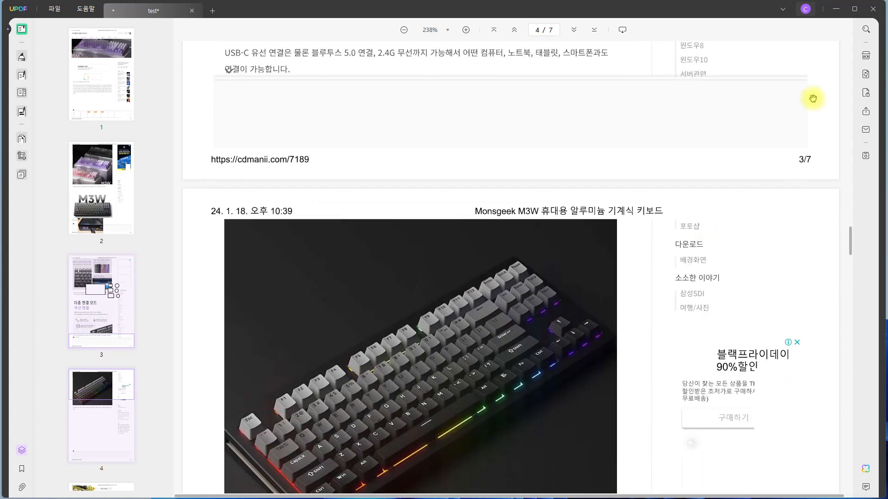
Run OCR on all pages as a searchable PDF in Korean and English at 300 dpi, replacing test_OCR.pdf in the Downloads folder.
{"action": "left_click", "coordinate": [867, 57]}
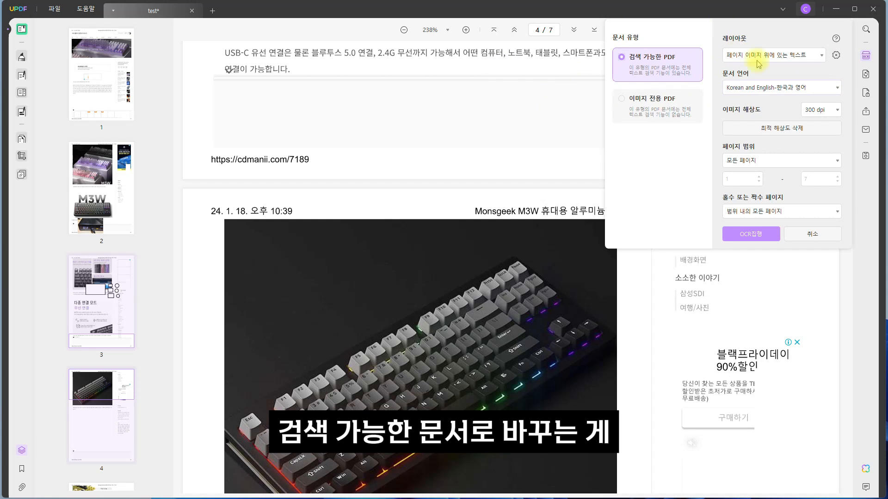
{"action": "left_click", "coordinate": [751, 235]}
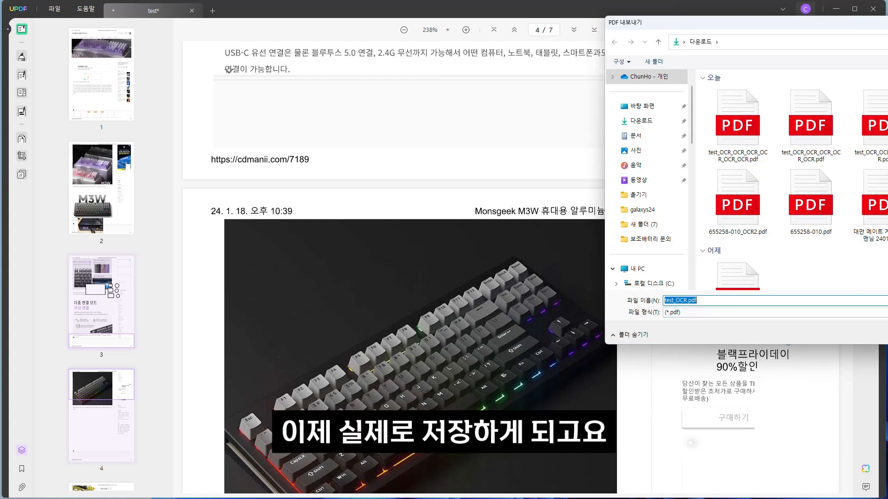
{"action": "key", "text": "Return"}
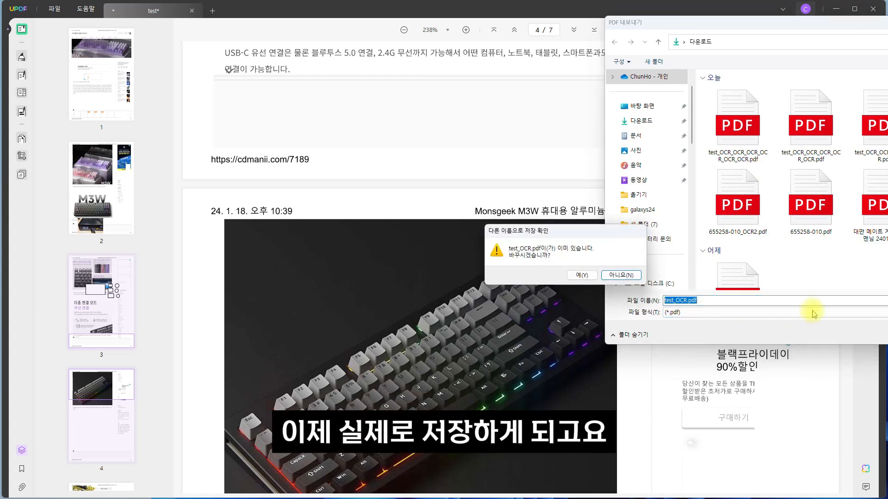
{"action": "left_click", "coordinate": [582, 276]}
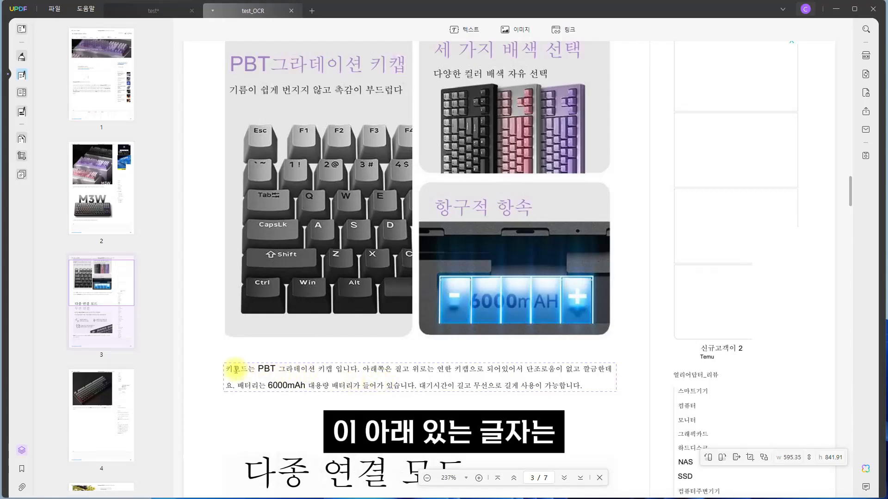
Check that the recognized paragraph, the PBT heading and its subtitle on page 3 of test_OCR can be selected as text.
{"action": "left_click_drag", "start_coordinate": [235, 369], "coordinate": [580, 391]}
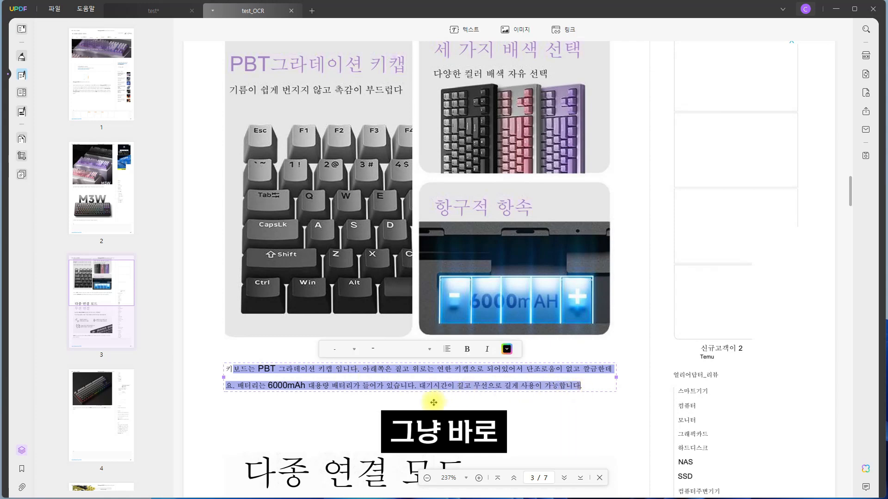
{"action": "scroll", "coordinate": [342, 368], "scroll_direction": "up", "scroll_amount": 5}
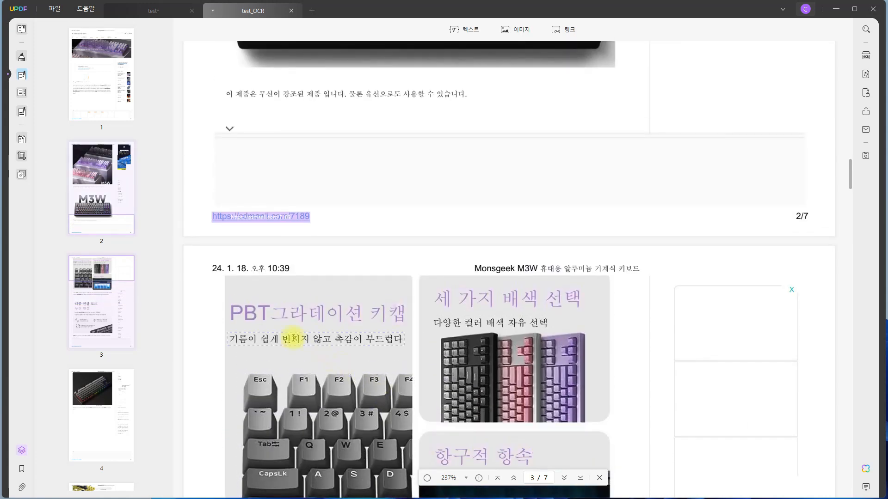
{"action": "left_click_drag", "start_coordinate": [231, 313], "coordinate": [388, 317]}
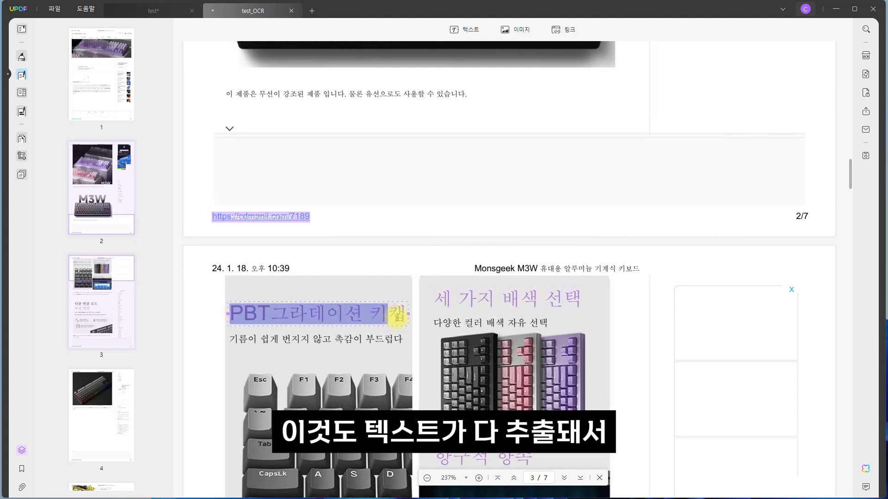
{"action": "left_click", "coordinate": [230, 338]}
{"action": "left_click_drag", "start_coordinate": [237, 339], "coordinate": [319, 343]}
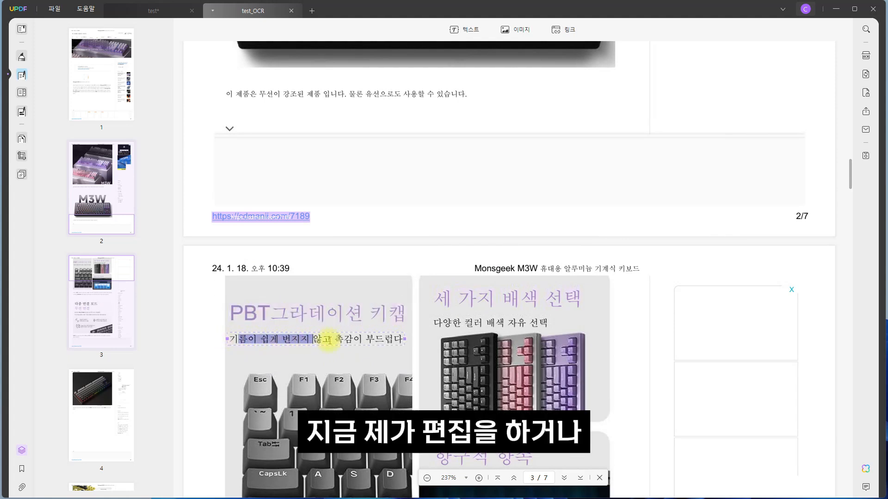
{"action": "left_click_drag", "start_coordinate": [386, 342], "coordinate": [392, 342]}
{"action": "left_click", "coordinate": [360, 359]}
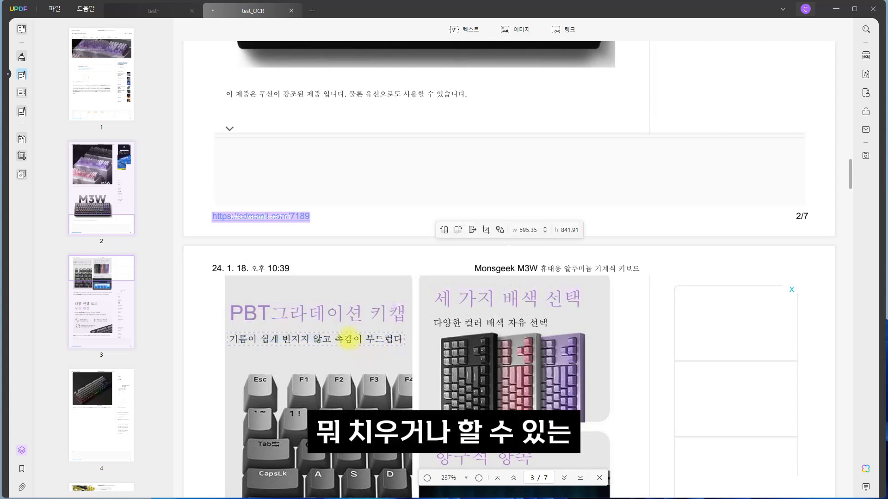
Replace the recognized subtitle under the PBT heading on page 3 with "기름이 아닙니다.".
{"action": "left_click", "coordinate": [335, 339]}
{"action": "left_click_drag", "start_coordinate": [392, 341], "coordinate": [249, 340]}
{"action": "key", "text": "BackSpace"}
{"action": "key", "text": "BackSpace"}
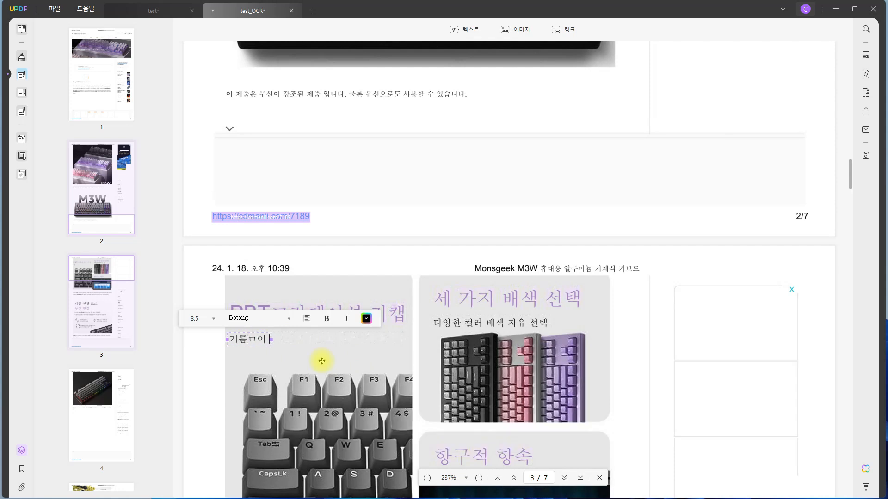
{"action": "type", "text": "dl dksl"}
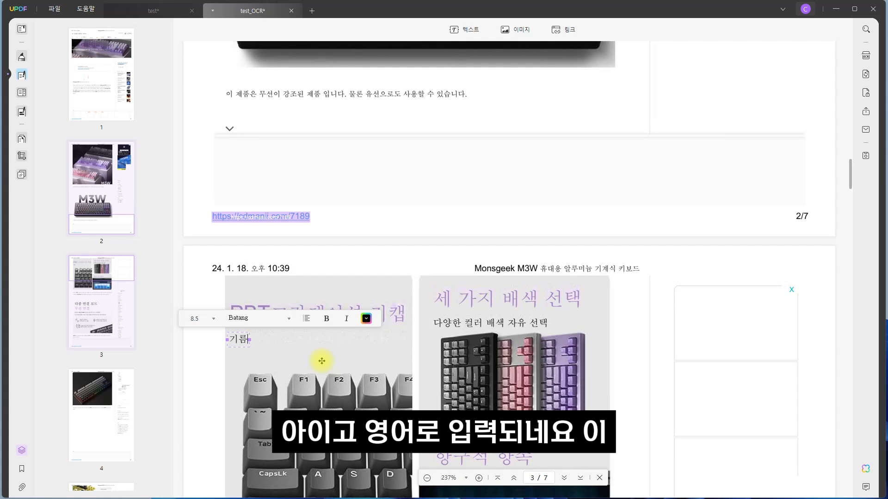
{"action": "type", "text": "이 아닙니"}
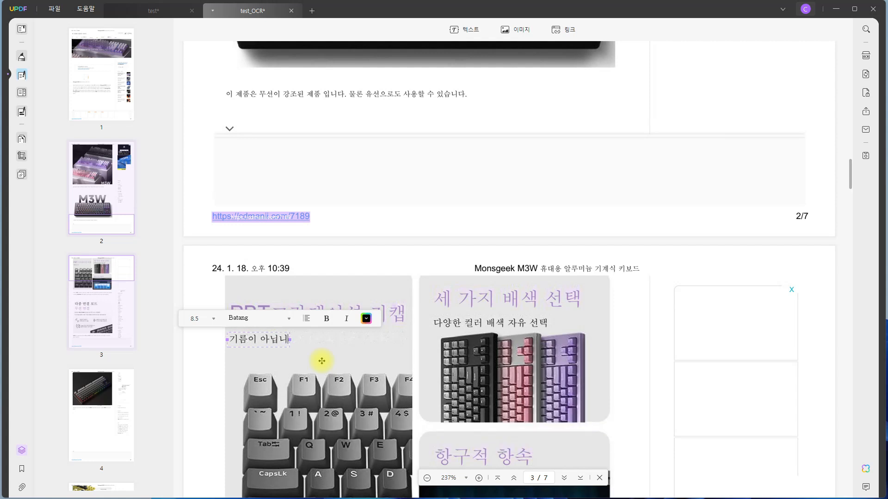
{"action": "type", "text": "다."}
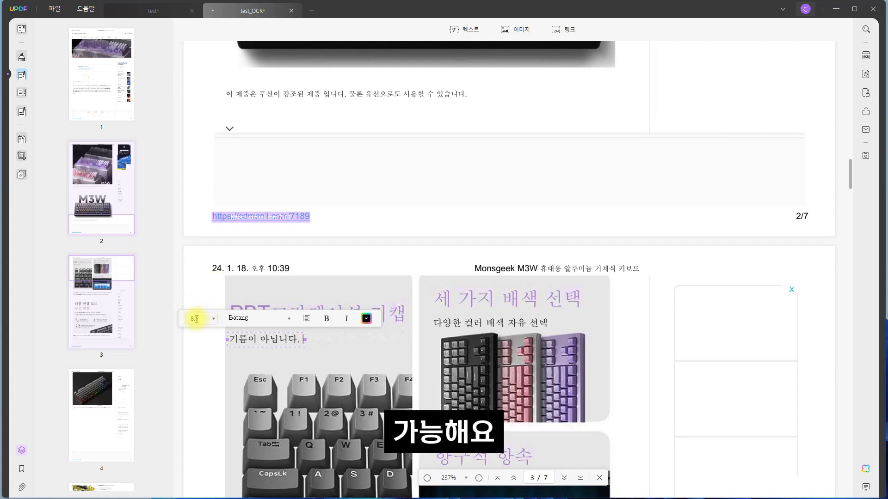
Move the formatting bar off the edited subtitle and compare its original wording with the newly entered text.
{"action": "left_click_drag", "start_coordinate": [181, 322], "coordinate": [237, 267]}
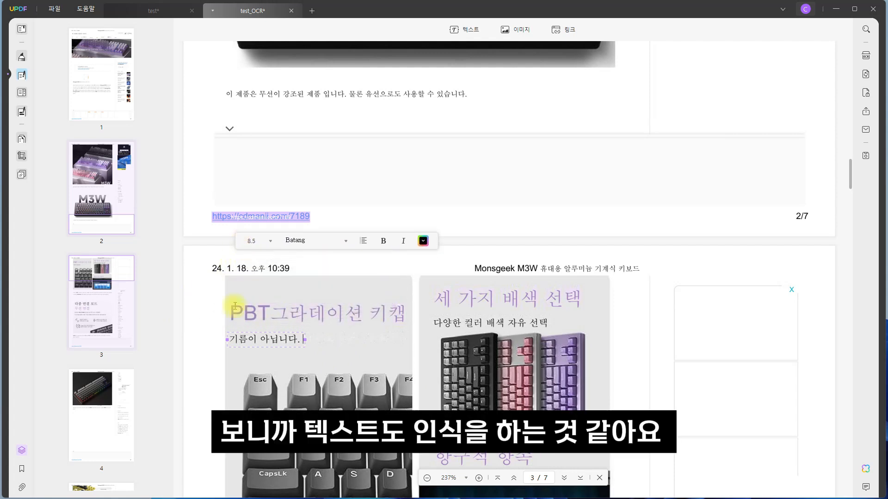
{"action": "left_click", "coordinate": [230, 339]}
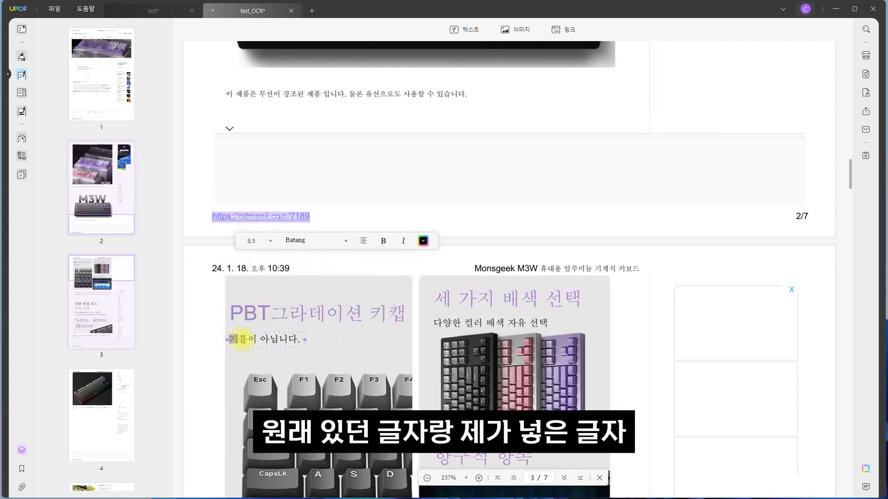
{"action": "left_click_drag", "start_coordinate": [252, 341], "coordinate": [300, 341]}
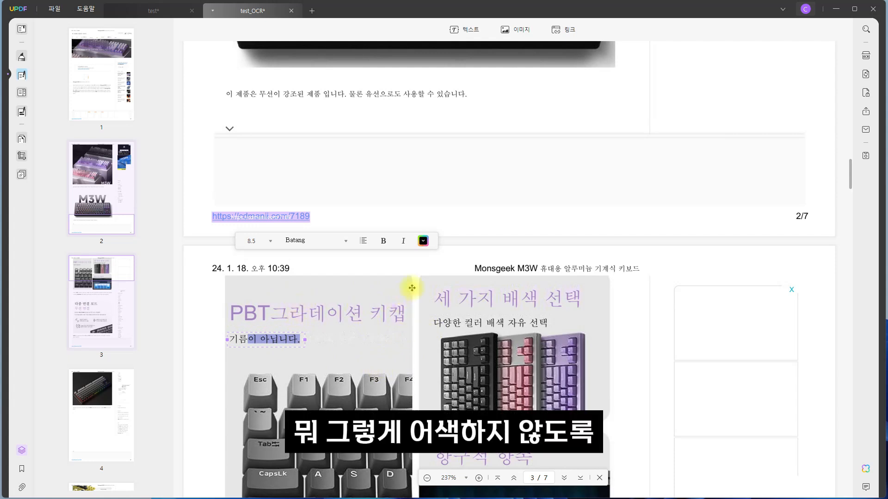
{"action": "left_click", "coordinate": [459, 321]}
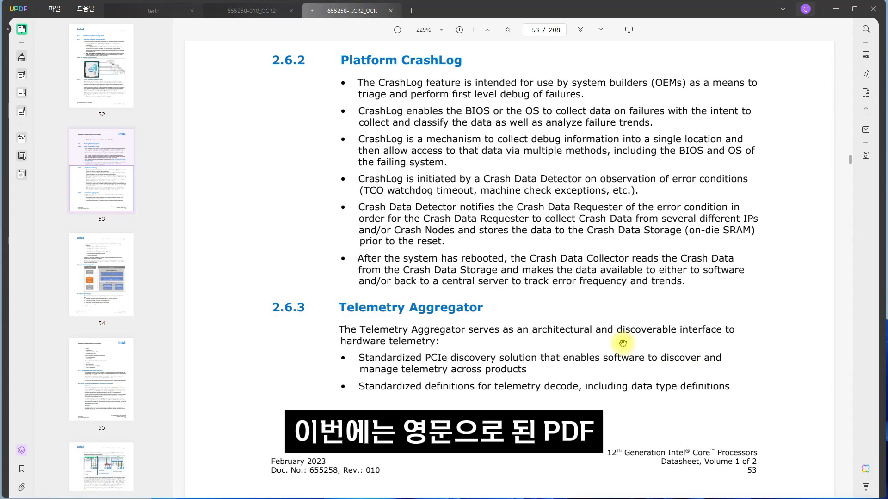
Translate the whole Platform CrashLog section on page 53 of the Intel datasheet into Korean with the AI tool and copy the translation.
{"action": "mouse_move", "coordinate": [339, 60]}
{"action": "left_mouse_down"}
{"action": "mouse_move", "coordinate": [397, 79]}
{"action": "mouse_move", "coordinate": [630, 256]}
{"action": "mouse_move", "coordinate": [690, 284]}
{"action": "left_mouse_up"}
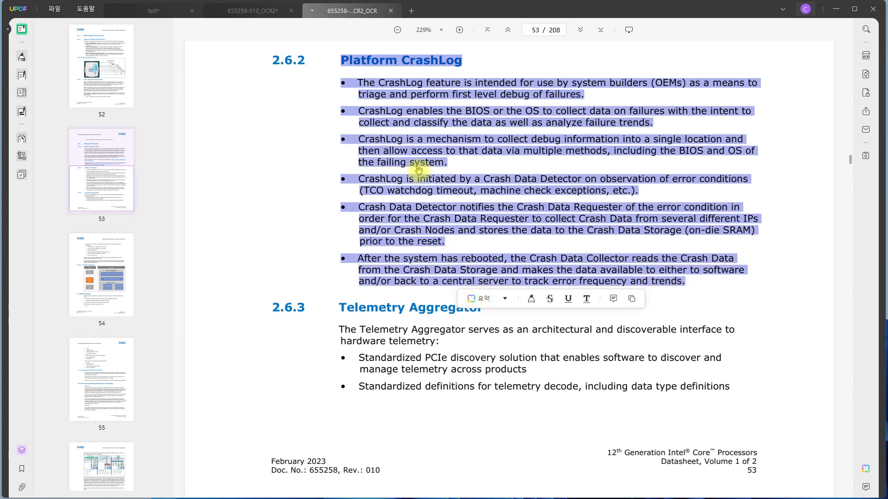
{"action": "left_click", "coordinate": [507, 299]}
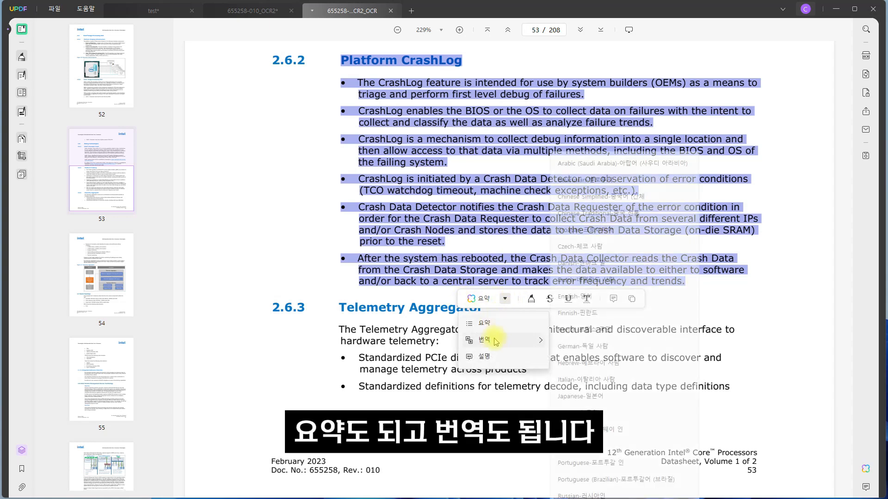
{"action": "mouse_move", "coordinate": [497, 342]}
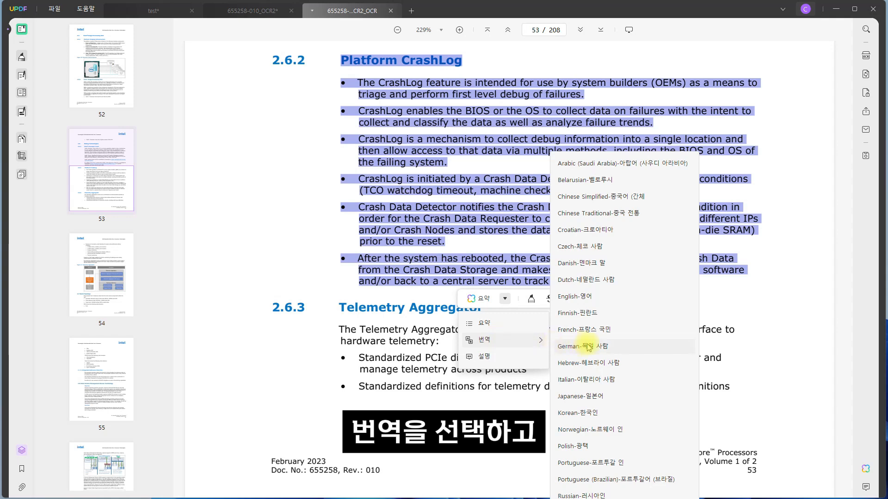
{"action": "left_click", "coordinate": [588, 416]}
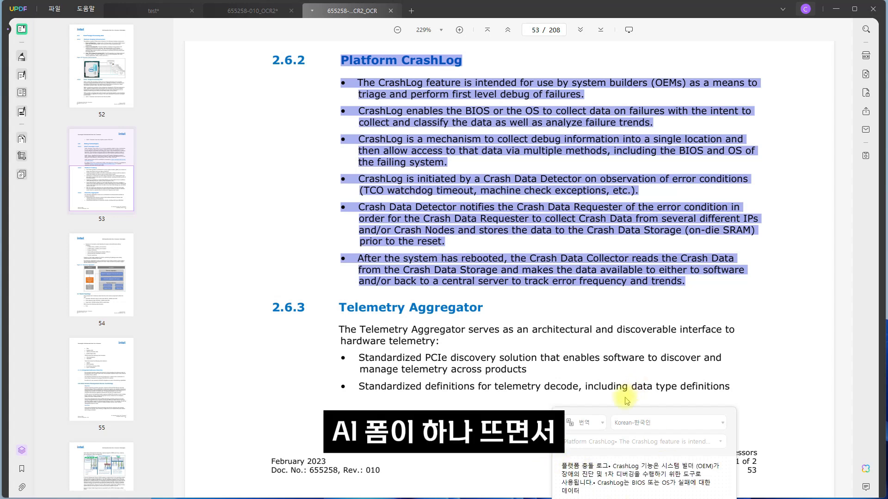
{"action": "left_click_drag", "start_coordinate": [602, 415], "coordinate": [544, 259]}
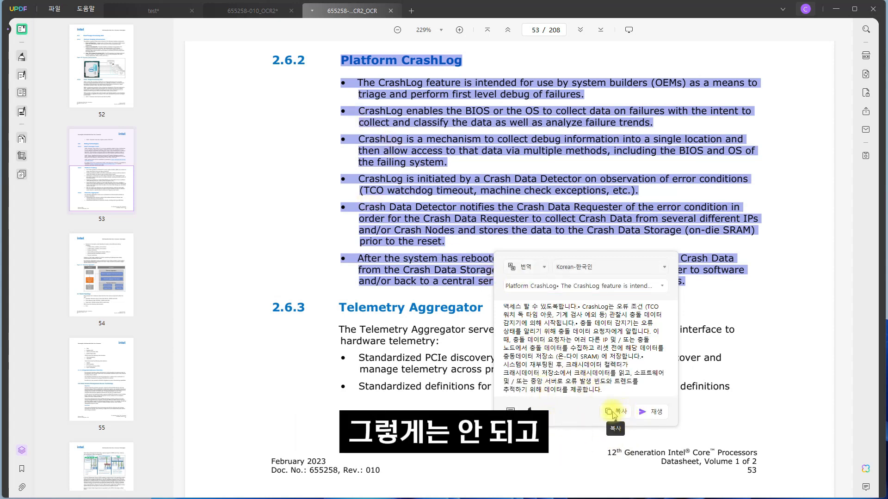
{"action": "left_click", "coordinate": [390, 184]}
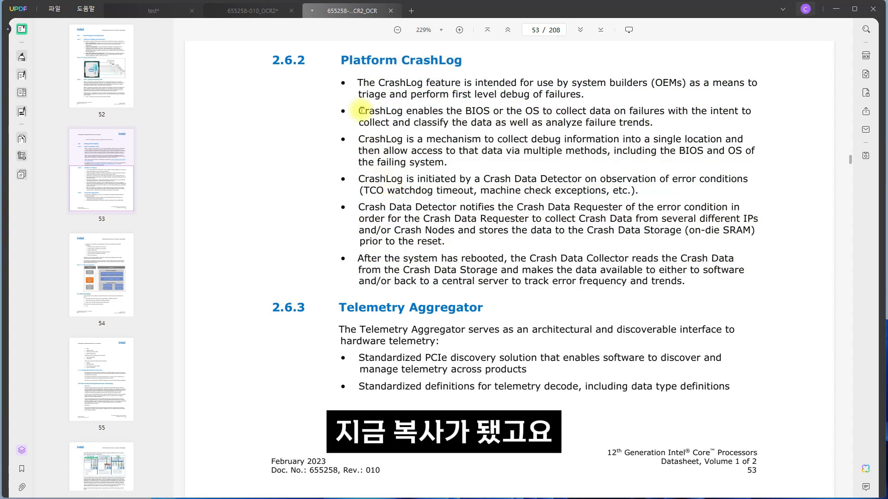
In PDF editing mode, insert blank lines above the 2.6.2 Platform CrashLog heading and paste the Korean translation there.
{"action": "left_click", "coordinate": [22, 75]}
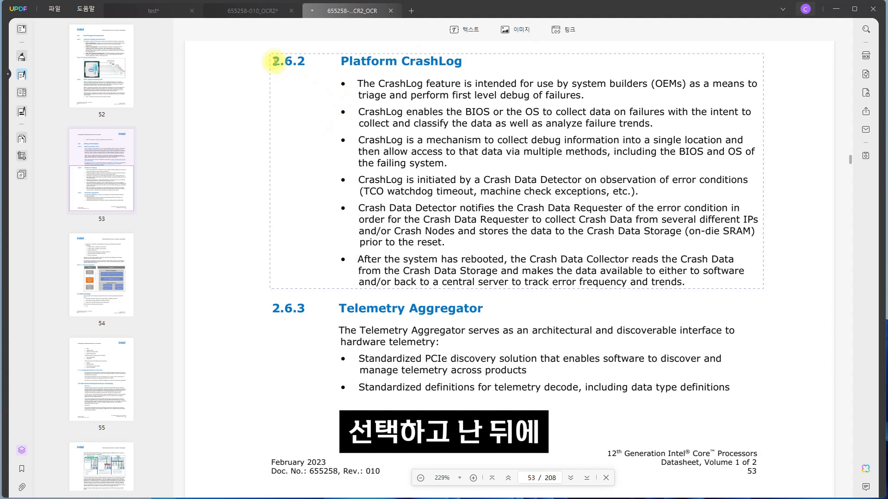
{"action": "left_click", "coordinate": [371, 105]}
{"action": "key", "text": "Return"}
{"action": "key", "text": "Return"}
{"action": "key", "text": "Return"}
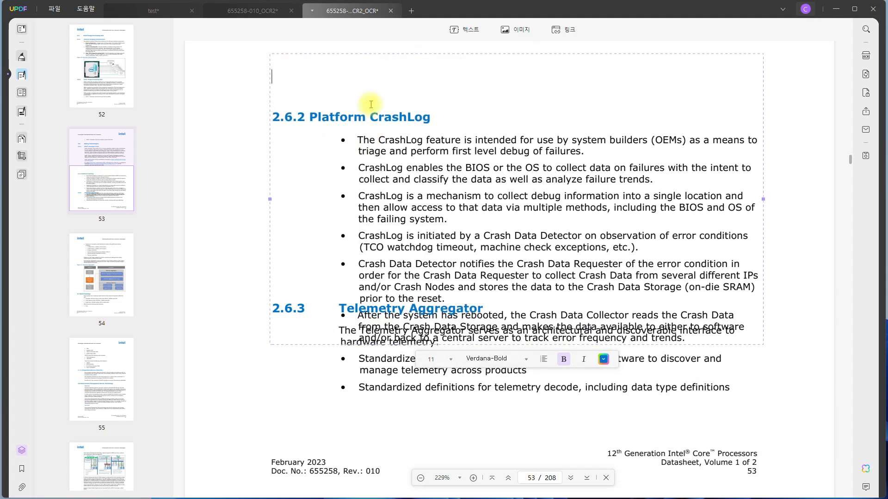
{"action": "type", "text": "플랫폼 충돌 로그● CrashLog 기능은 시스템 빌더 (OEM)가 장애의 진단 및 1차 디버깅을 수행하기 위한 도구로 사용됩니다.● CrashLog는 BIOS 또는 OS가 실패에 대한 데이터를 수집하고 분류하여 데이터를 분석하고 실패 트렌드를 분석하는 것을 목적으로 합니다.● CrashLog는 디버그 정보를 단일 위치에 수집 한 다음, BIOS 및 실패 시스템의 OS와 같은 여러 방법을 통해 해당 데이터에 액세스 할 수 있도록합니다.● CrashLog는 오류 조건 (TCO 워치 독 타임 아웃, 기계 검사 예외 등) 관찰시 충돌 데이터 감지기에 의해 시작됩니다.● 충돌 데이터 감지기는 오류 상태를 알리기 위해 충돌 데이터 요청자에게 알립니다. 이 때, 충돌 데이터 요청자는 여러 다른 IP 및 / 또는 충돌 노드에서 충돌 데이터를 수집하고 리셋 전에 해당 데이터를 충동데이터 저장소 (온-다이 SRAM) 에 저장합니다.● 시스템이 재부팅 된 후, 크래시데이터 컬렉터가 크래시데이터 저장소에서 크래시데이터를 읽고, 소프트웨어 및 / 또는 중앙 서버로 오류 발생 빈도와 트렌드를 추적하기 위해 데이터를 제공합니다."}
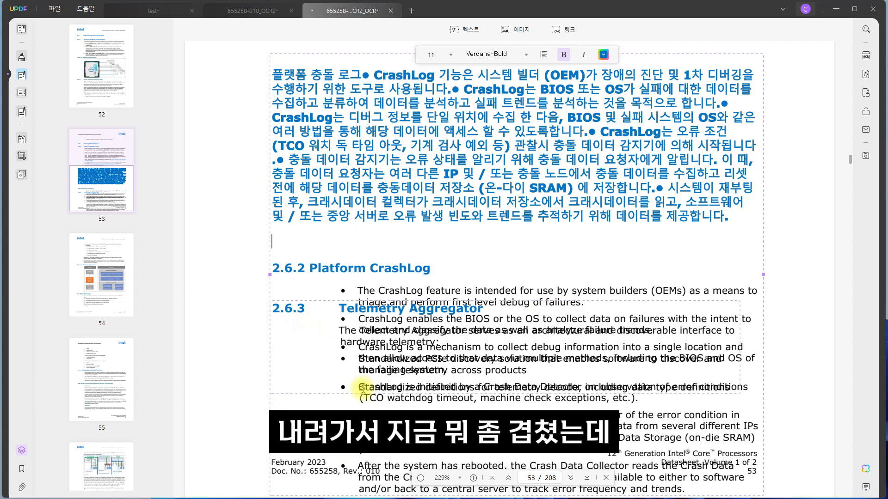
Delete the extra blank line and the original English 2.6.2 heading and bullet text below the Korean translation.
{"action": "scroll", "coordinate": [341, 295], "scroll_direction": "down", "scroll_amount": 5}
{"action": "scroll", "coordinate": [372, 289], "scroll_direction": "up", "scroll_amount": 4}
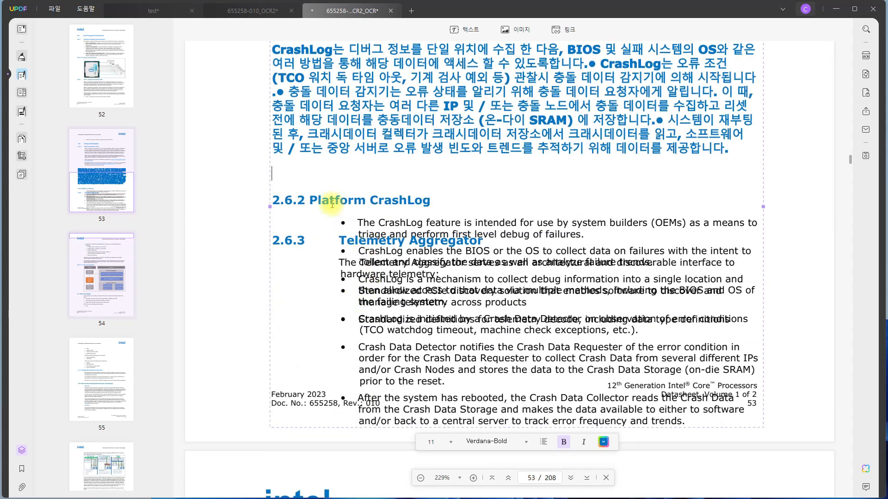
{"action": "left_click", "coordinate": [285, 185]}
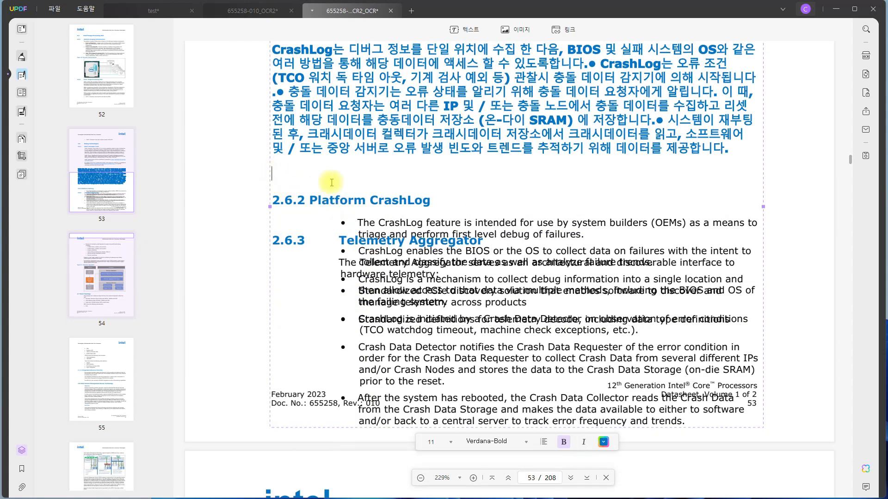
{"action": "key", "text": "BackSpace"}
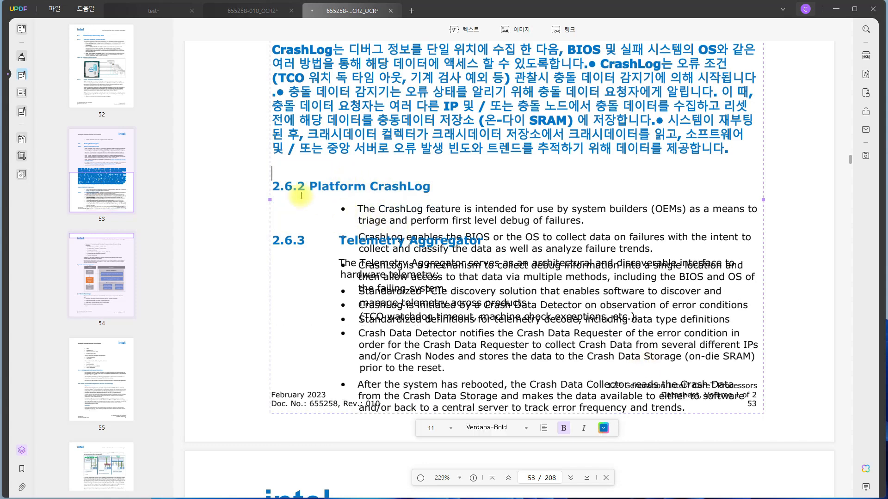
{"action": "left_click_drag", "start_coordinate": [273, 187], "coordinate": [583, 383]}
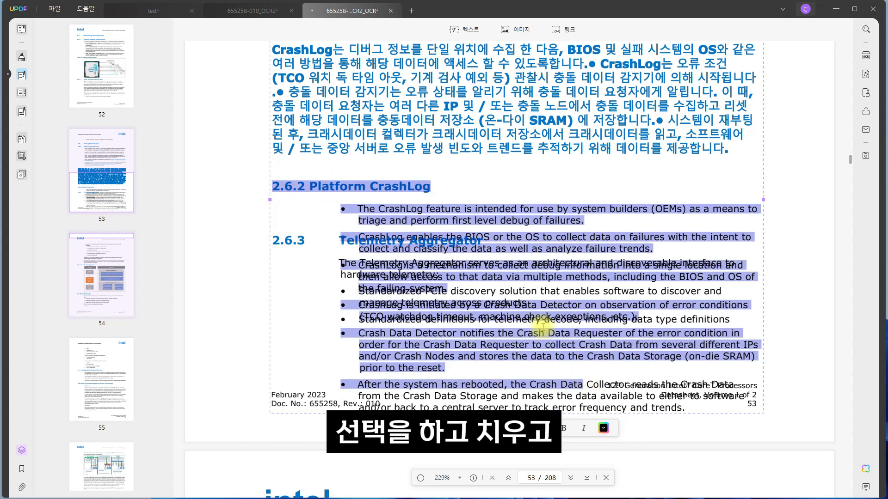
{"action": "key", "text": "BackSpace"}
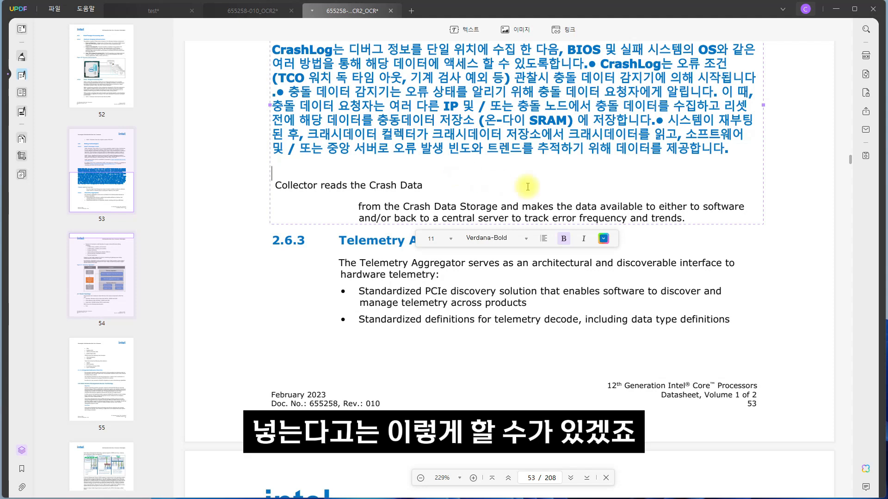
{"action": "left_click_drag", "start_coordinate": [687, 218], "coordinate": [304, 177]}
{"action": "key", "text": "BackSpace"}
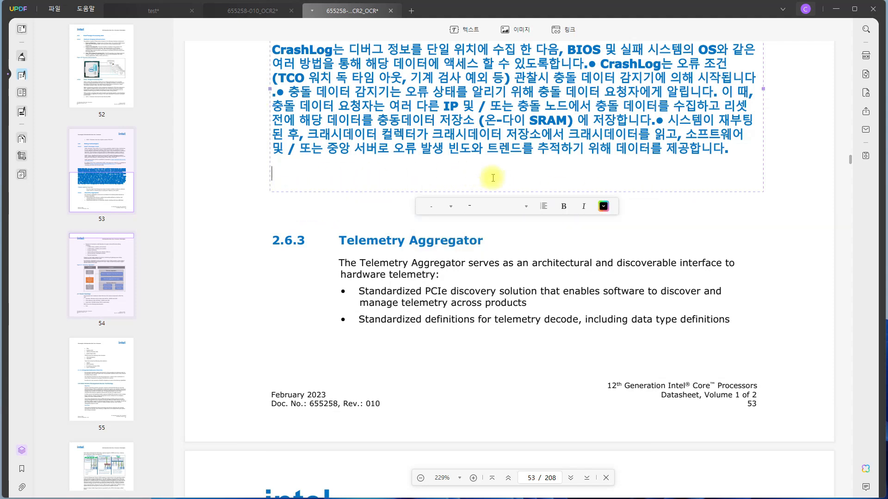
Check which options editing mode offers for the selected Korean translation on page 53.
{"action": "scroll", "coordinate": [492, 175], "scroll_direction": "up", "scroll_amount": 5}
{"action": "left_click_drag", "start_coordinate": [276, 233], "coordinate": [735, 377]}
{"action": "left_click", "coordinate": [557, 441]}
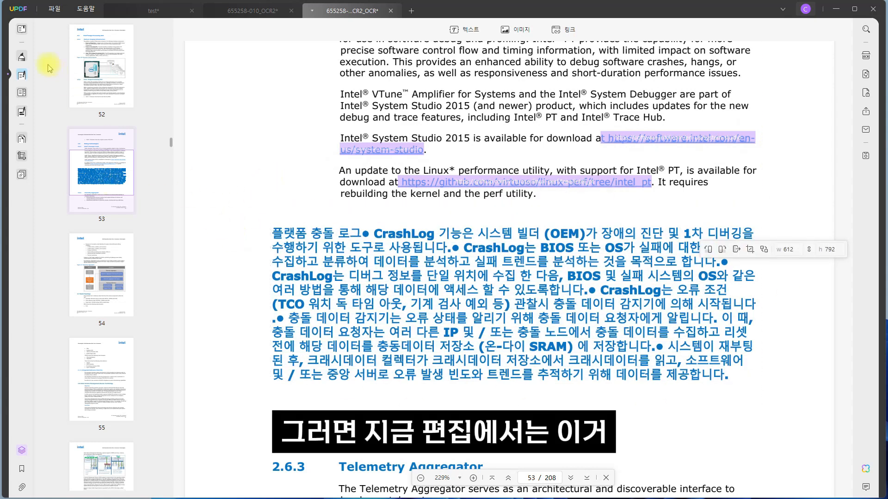
{"action": "left_click_drag", "start_coordinate": [274, 234], "coordinate": [700, 375]}
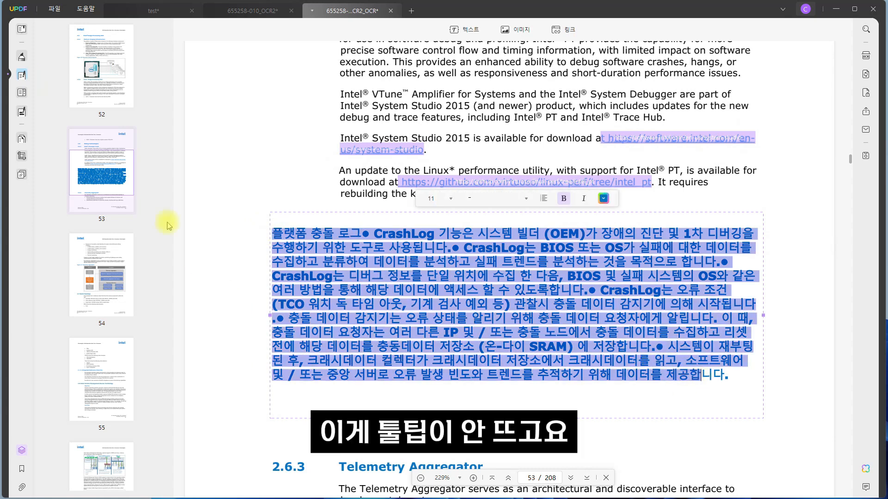
In reader mode, summarize the full Korean CrashLog translation with the AI tool and move the summary window off the text.
{"action": "left_click", "coordinate": [21, 29]}
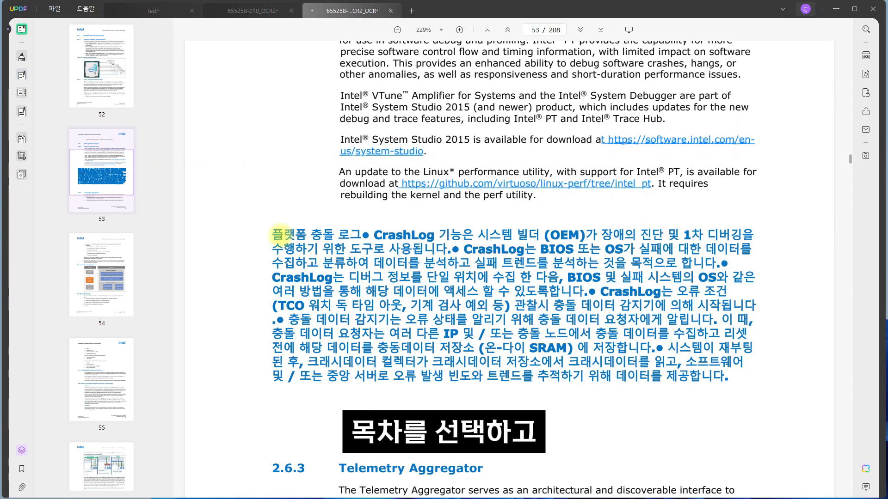
{"action": "left_click_drag", "start_coordinate": [276, 234], "coordinate": [751, 380]}
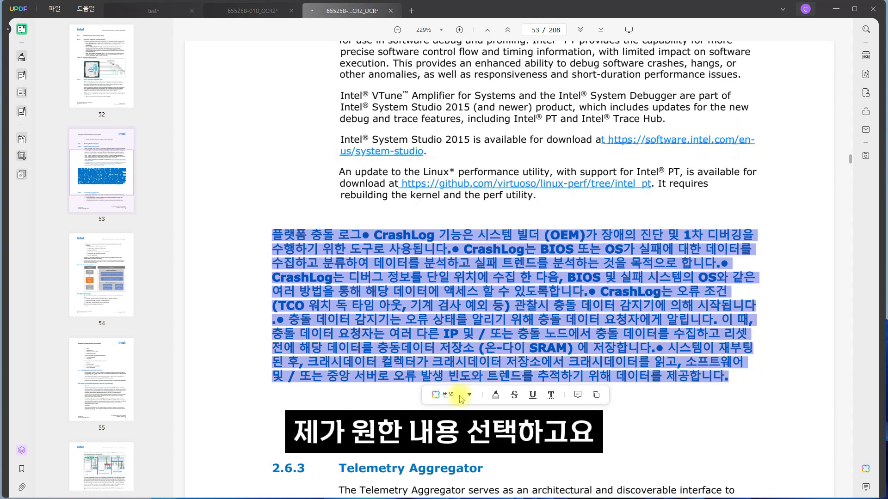
{"action": "left_click", "coordinate": [470, 396]}
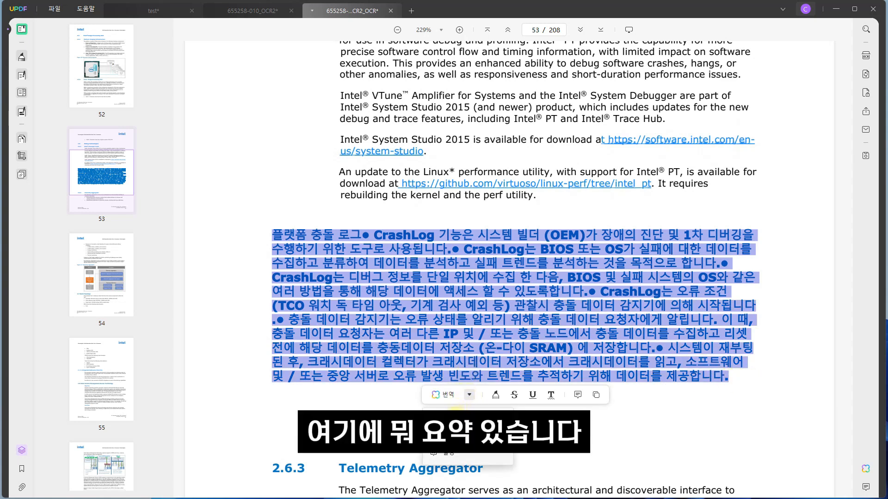
{"action": "left_click", "coordinate": [446, 420]}
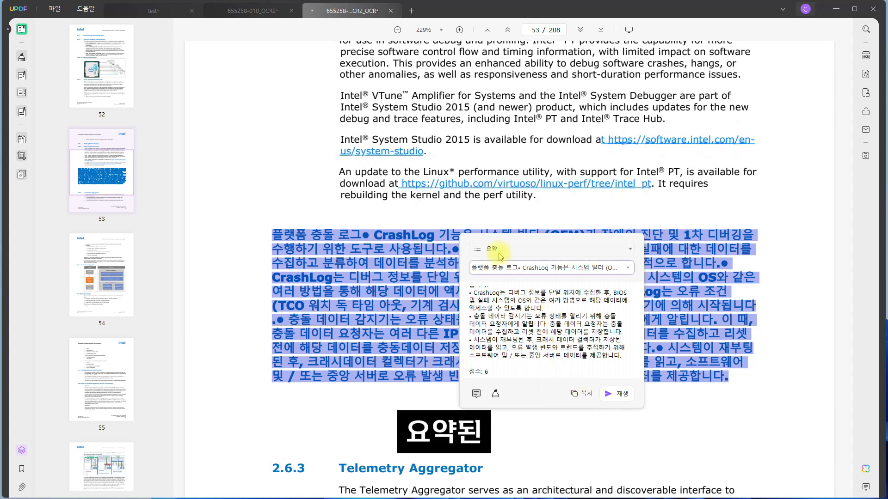
{"action": "left_click_drag", "start_coordinate": [519, 238], "coordinate": [583, 73]}
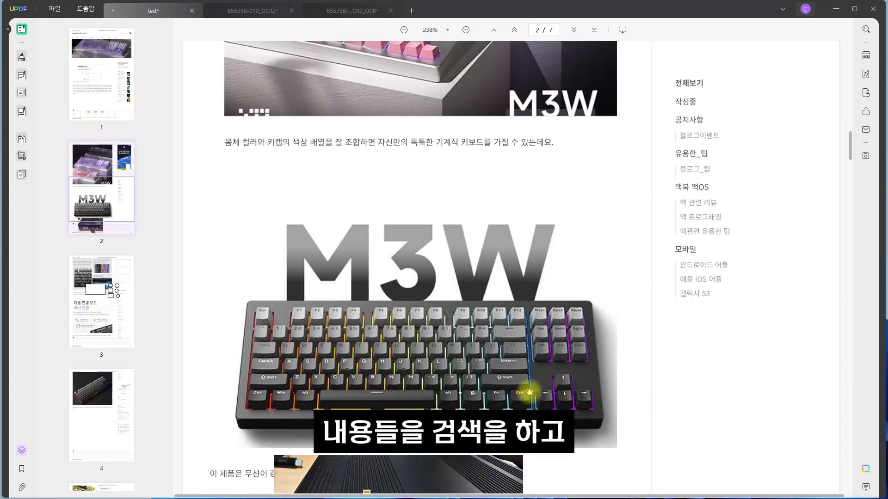
Have UPDF AI generate a summary of the test_OCR document, and stop the output partway to return to page 1.
{"action": "scroll", "coordinate": [529, 393], "scroll_direction": "down", "scroll_amount": 5}
{"action": "scroll", "coordinate": [530, 392], "scroll_direction": "up", "scroll_amount": 5}
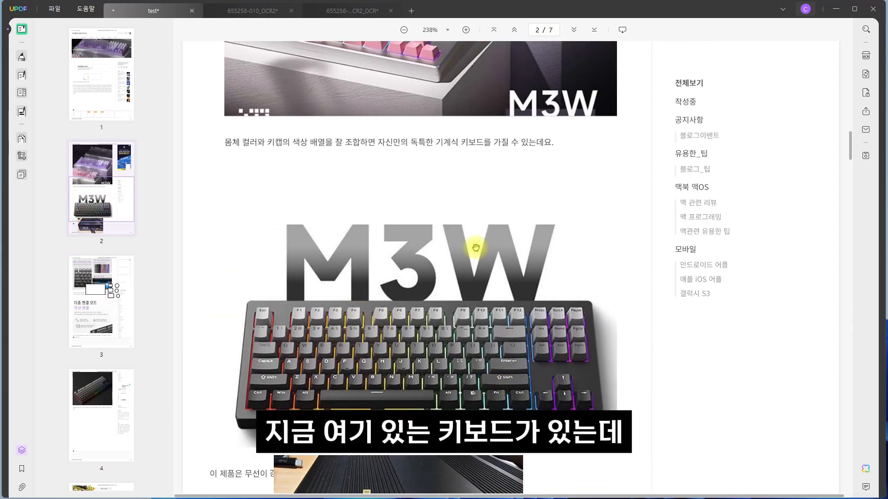
{"action": "left_click", "coordinate": [866, 470]}
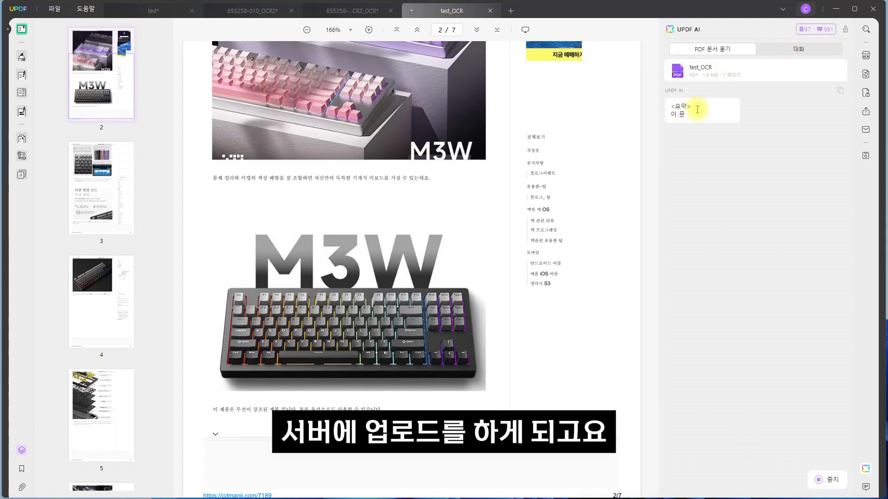
{"action": "left_click_drag", "start_coordinate": [671, 106], "coordinate": [841, 113]}
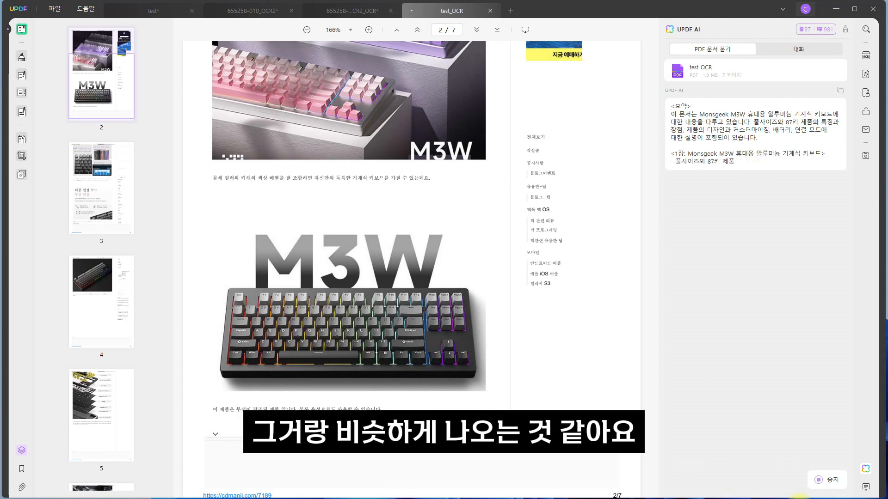
{"action": "left_click", "coordinate": [828, 481]}
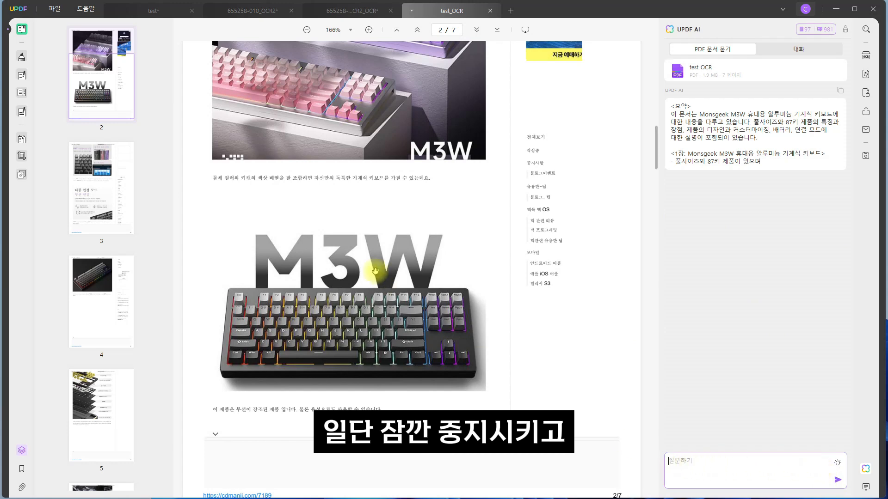
{"action": "scroll", "coordinate": [406, 330], "scroll_direction": "up", "scroll_amount": 8}
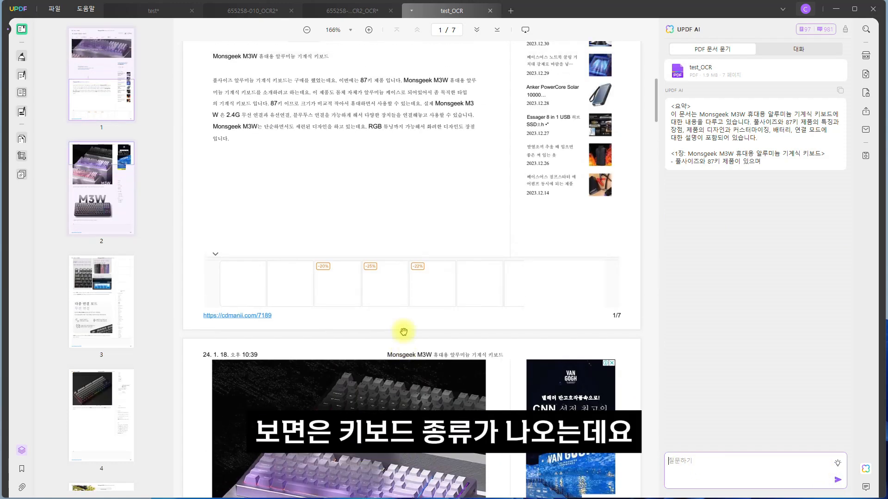
Copy "Monsgeek M3W" from the body text on page 1 and submit it as a question to UPDF AI.
{"action": "scroll", "coordinate": [404, 332], "scroll_direction": "up", "scroll_amount": 5}
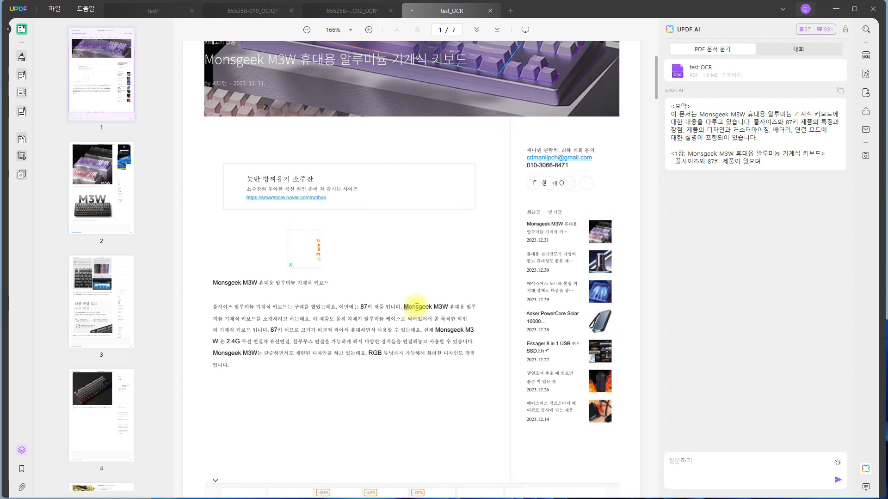
{"action": "left_click_drag", "start_coordinate": [405, 307], "coordinate": [443, 307]}
{"action": "right_click", "coordinate": [444, 314]}
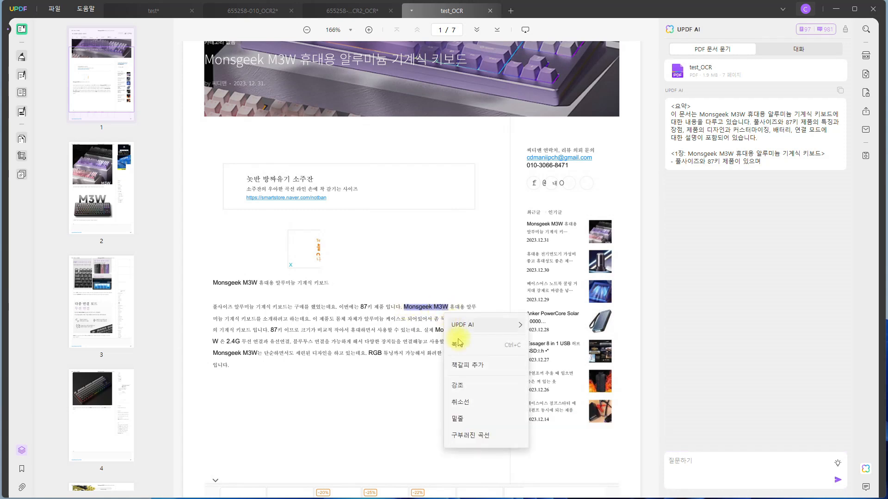
{"action": "left_click", "coordinate": [465, 347]}
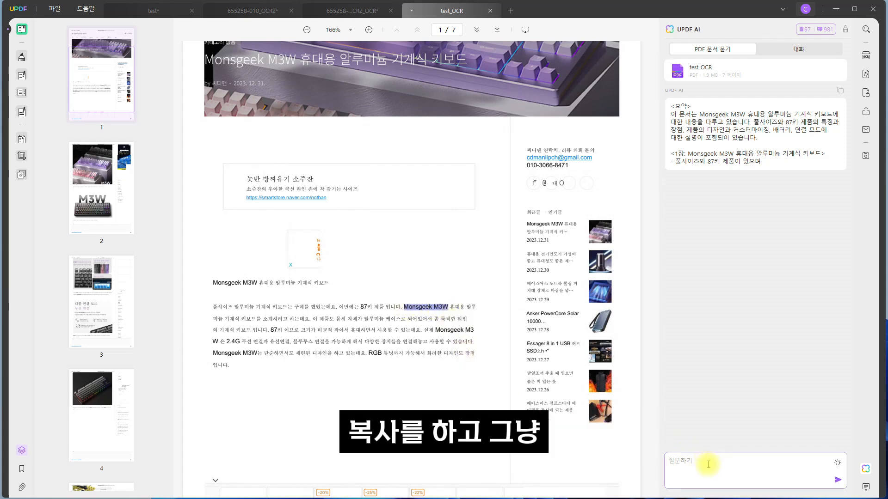
{"action": "key", "text": "ctrl+v"}
{"action": "key", "text": "Return"}
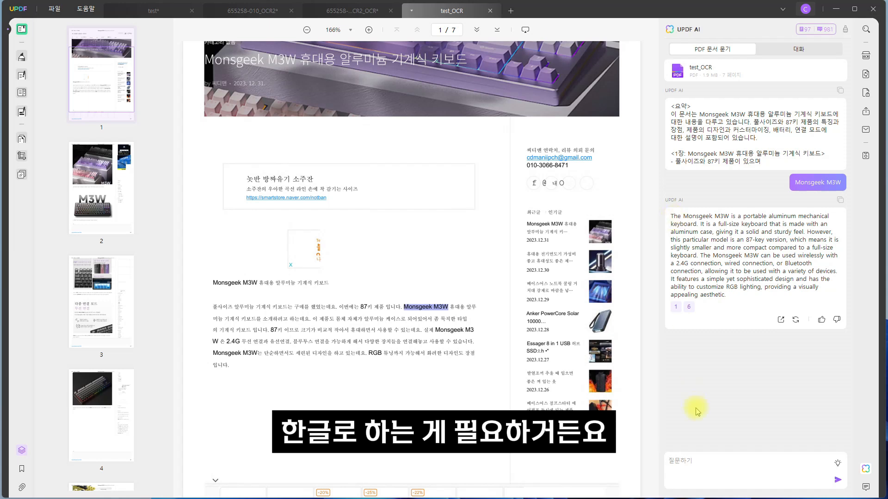
Ask UPDF AI to translate its Monsgeek M3W answer into Korean with the prompt "한글로 번역해줘".
{"action": "left_click", "coordinate": [703, 462]}
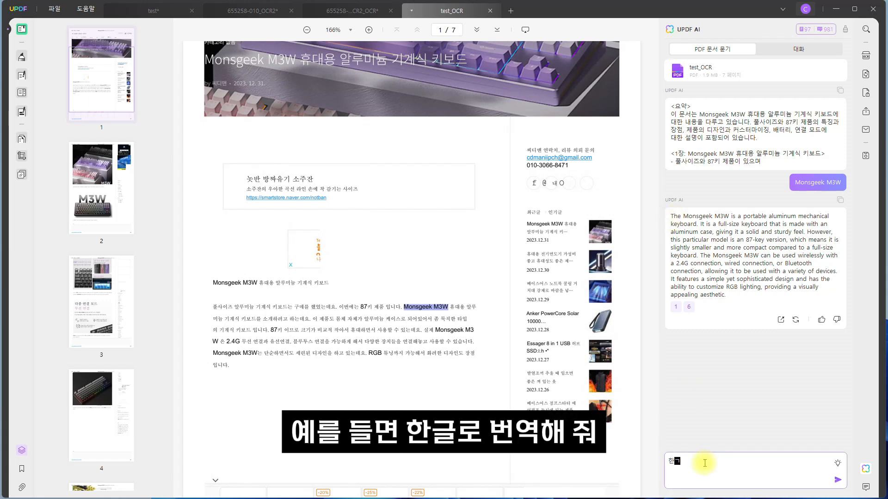
{"action": "type", "text": "한글로 번역해줘"}
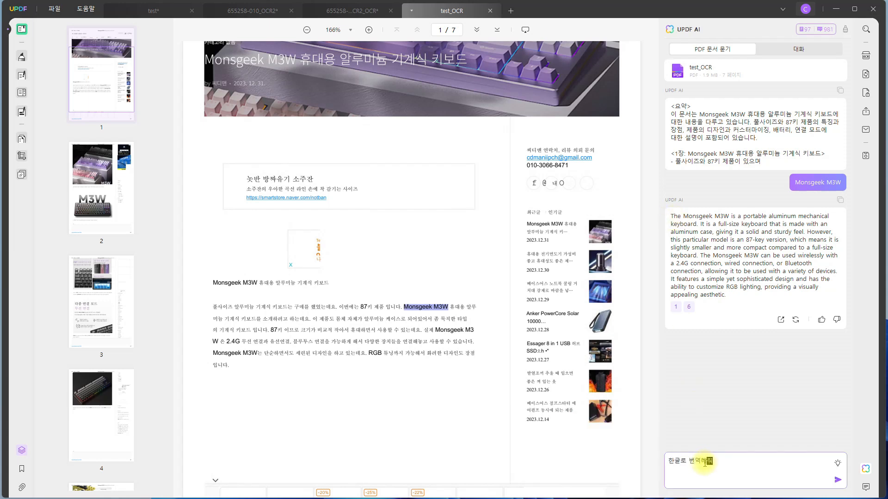
{"action": "key", "text": "Return"}
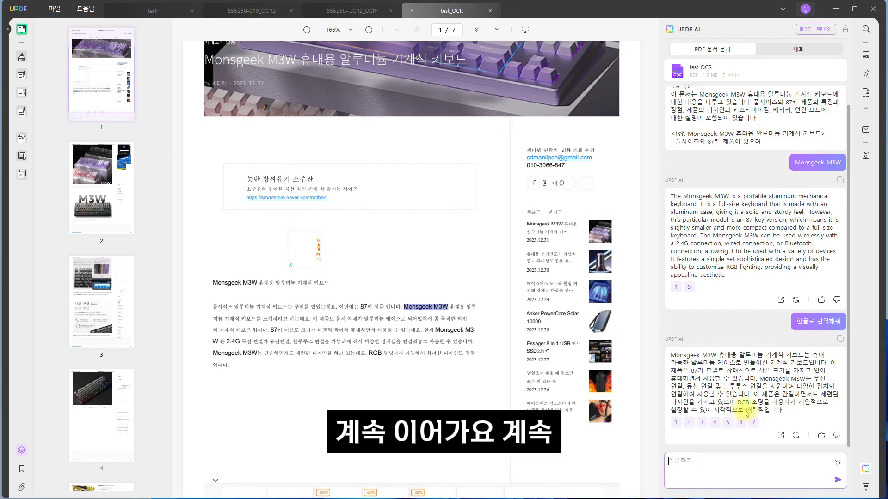
Copy the Korean answer about the Monsgeek M3W from the AI chat and clear the text selection on page 1.
{"action": "left_click_drag", "start_coordinate": [670, 196], "coordinate": [738, 264]}
{"action": "left_click", "coordinate": [731, 370]}
{"action": "left_click_drag", "start_coordinate": [781, 410], "coordinate": [679, 360]}
{"action": "right_click", "coordinate": [711, 365]}
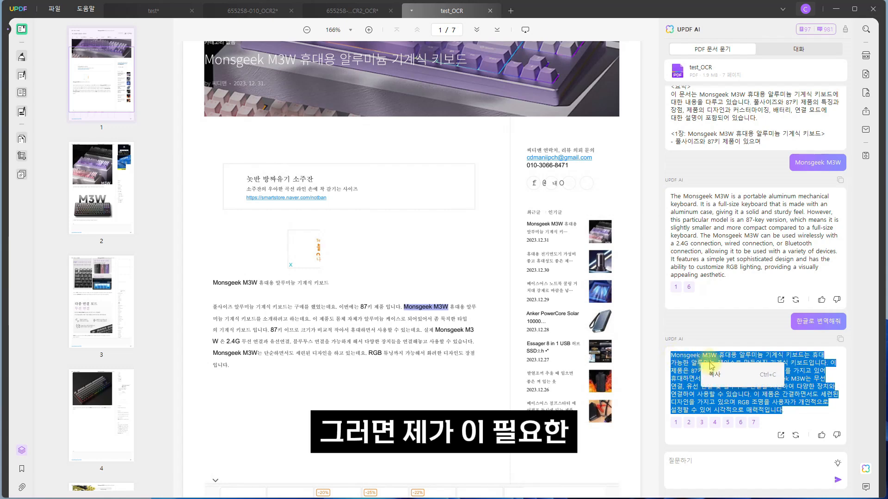
{"action": "left_click", "coordinate": [712, 375]}
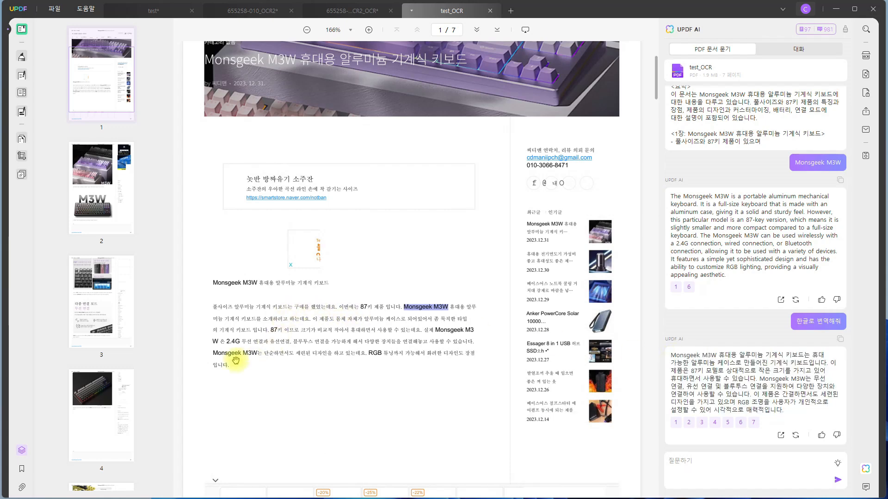
{"action": "left_click", "coordinate": [246, 371]}
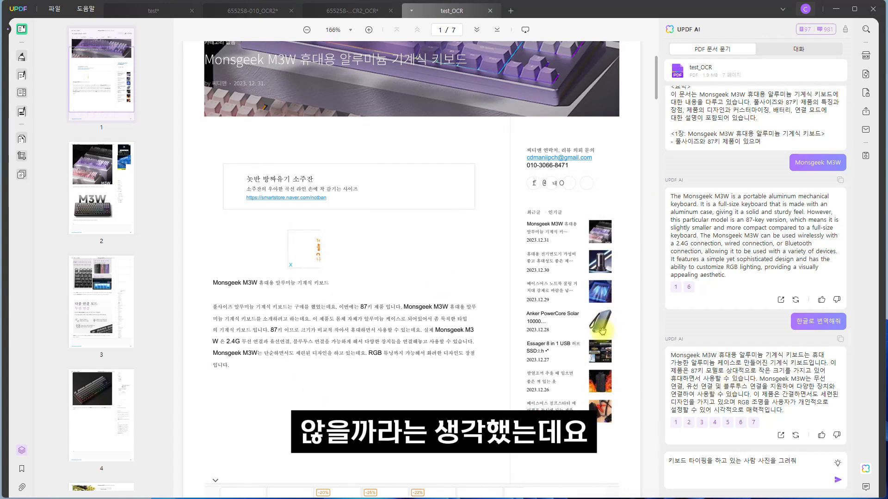
Send UPDF AI the picture request "키보드 타이핑을 하고 있는 사람 사진을 그려줘" and read the start of its reply.
{"action": "double_click", "coordinate": [671, 460]}
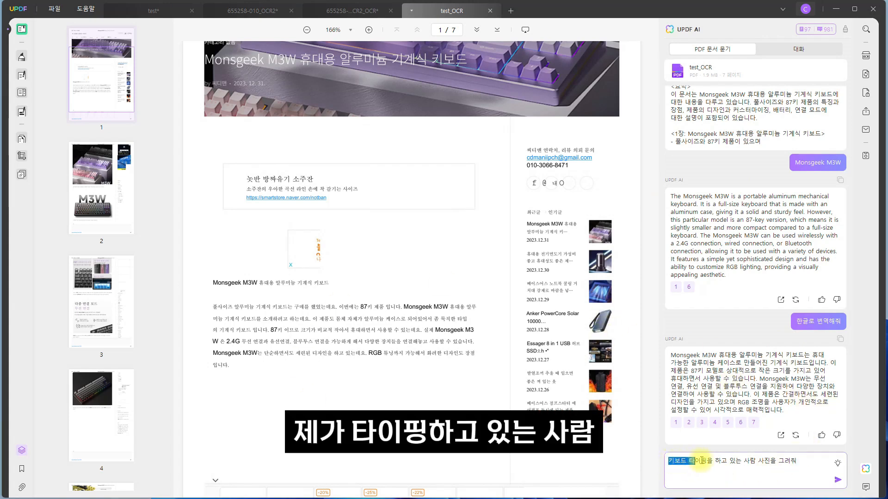
{"action": "left_click_drag", "start_coordinate": [782, 463], "coordinate": [798, 461]}
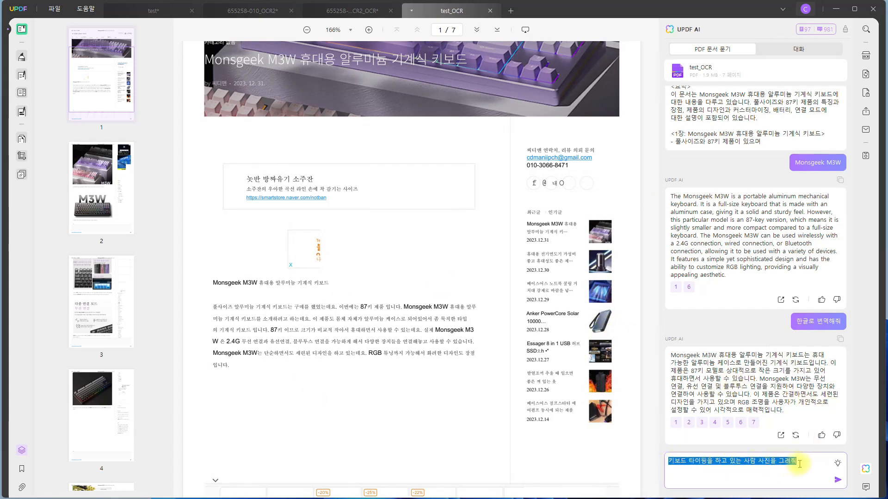
{"action": "left_click", "coordinate": [838, 481]}
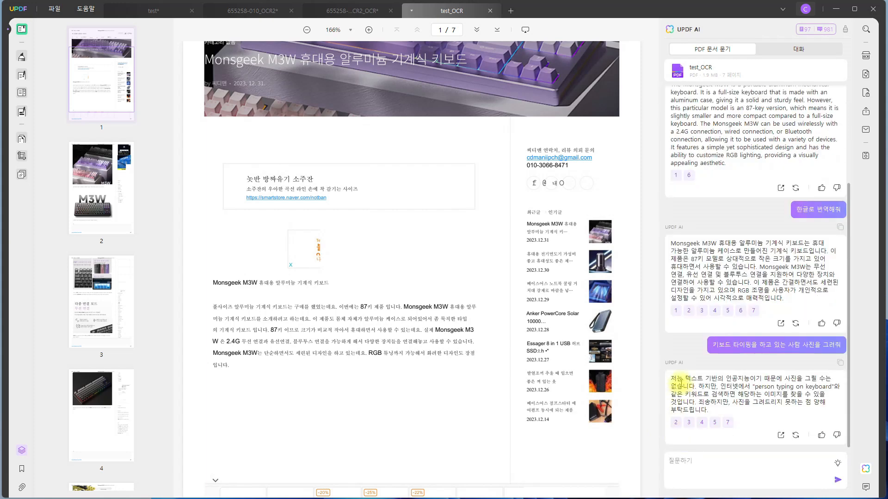
{"action": "left_click_drag", "start_coordinate": [693, 378], "coordinate": [715, 377]}
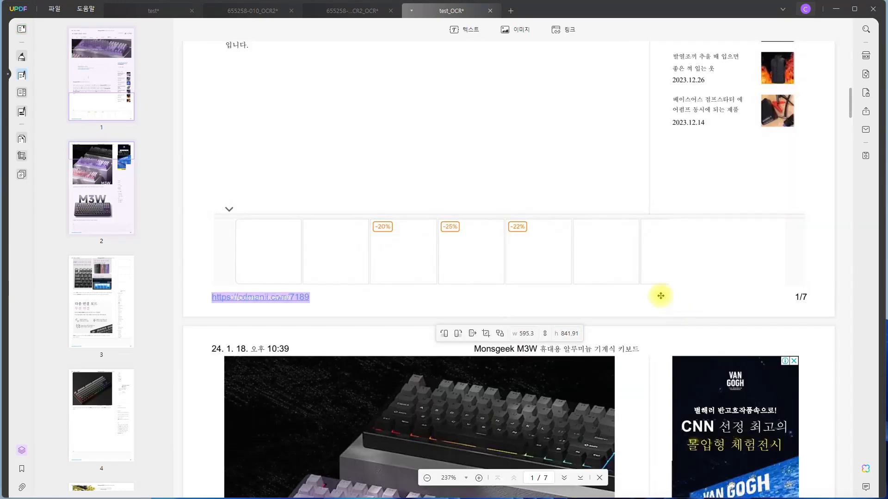
Export pages 1 to 7 of test_OCR as a Word (.docx) document with text recognition off.
{"action": "scroll", "coordinate": [517, 291], "scroll_direction": "up", "scroll_amount": 10}
{"action": "scroll", "coordinate": [516, 289], "scroll_direction": "up", "scroll_amount": 5}
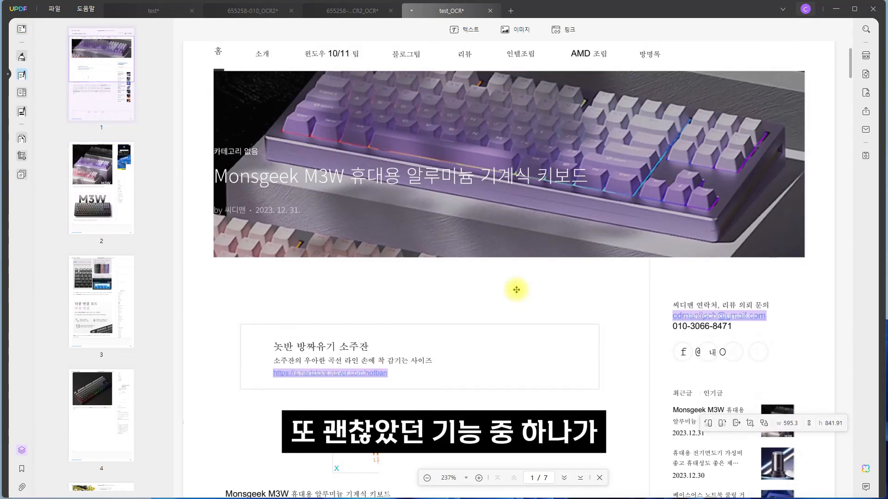
{"action": "scroll", "coordinate": [518, 290], "scroll_direction": "down", "scroll_amount": 6}
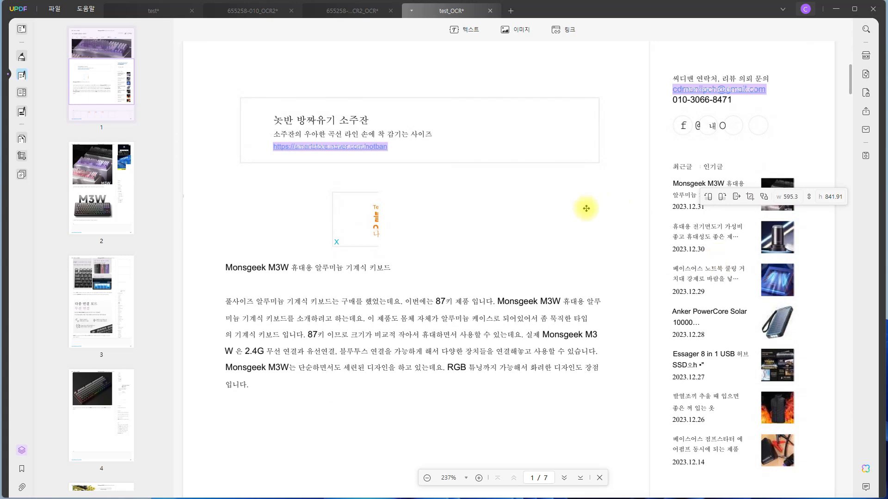
{"action": "left_click", "coordinate": [866, 74]}
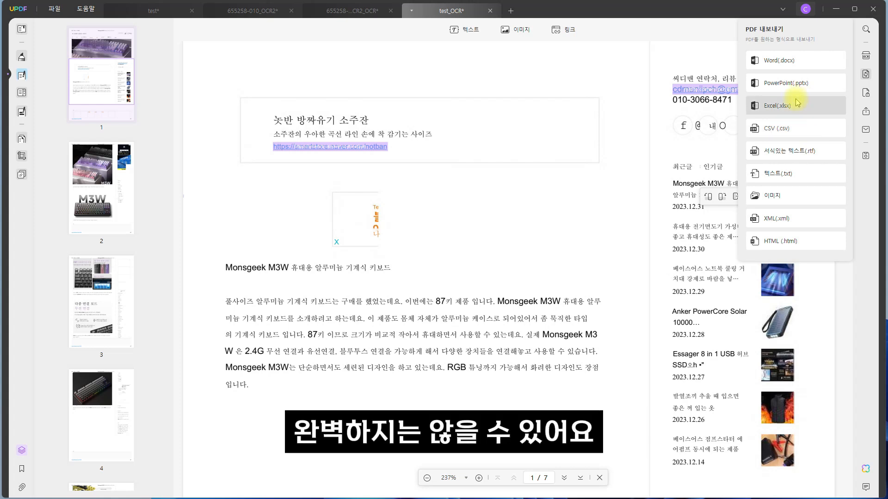
{"action": "left_click", "coordinate": [806, 64]}
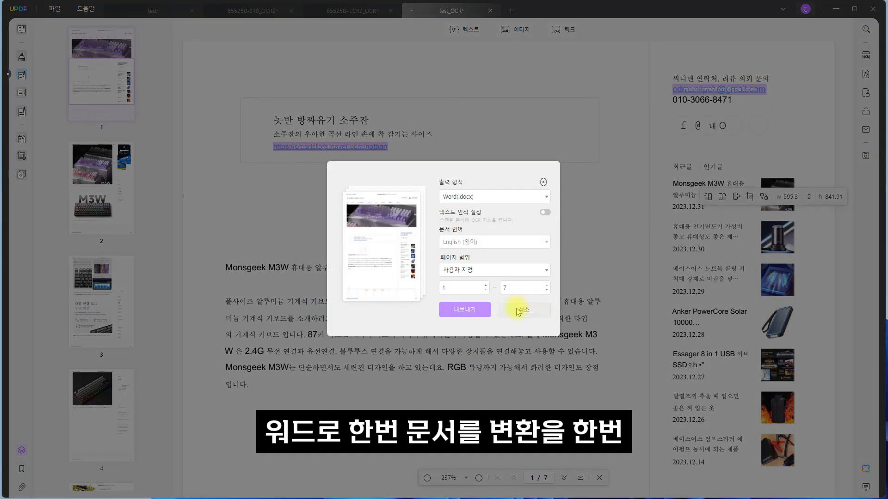
{"action": "left_click", "coordinate": [461, 310]}
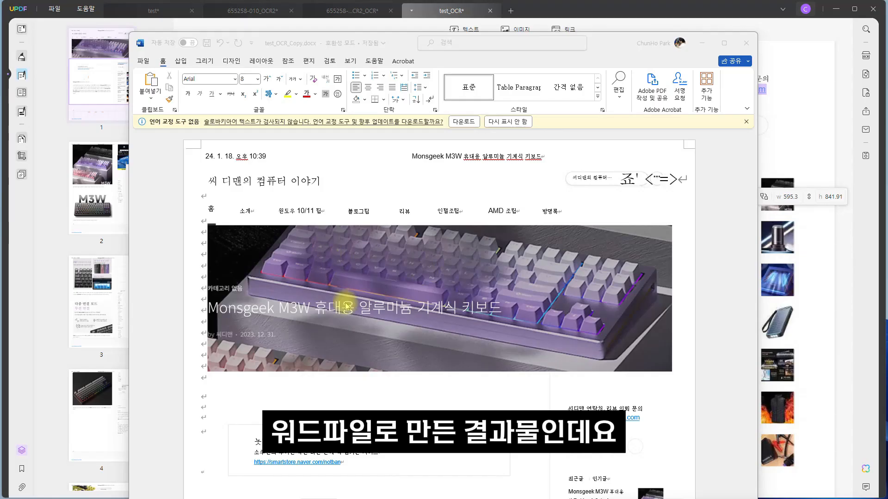
Look through all pages of the exported Word document to check how text, images and layout were converted.
{"action": "scroll", "coordinate": [346, 306], "scroll_direction": "down", "scroll_amount": 12}
{"action": "scroll", "coordinate": [346, 306], "scroll_direction": "down", "scroll_amount": 8}
{"action": "scroll", "coordinate": [347, 306], "scroll_direction": "down", "scroll_amount": 20}
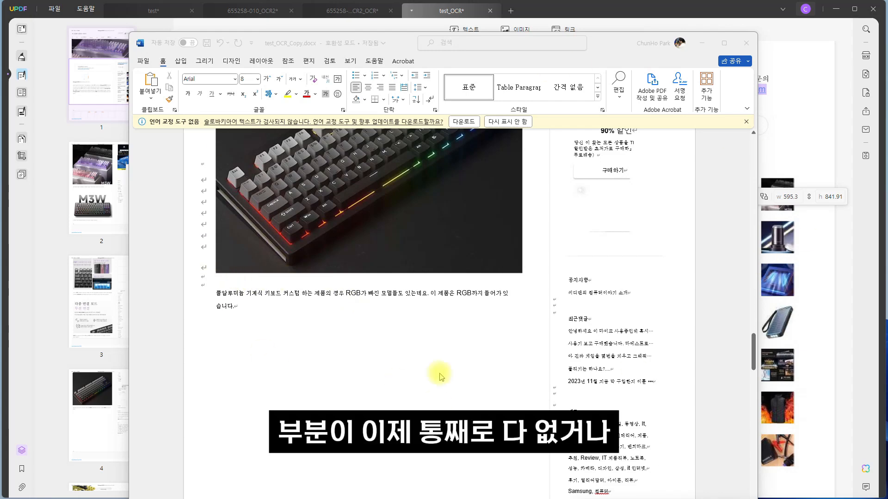
{"action": "scroll", "coordinate": [438, 379], "scroll_direction": "down", "scroll_amount": 15}
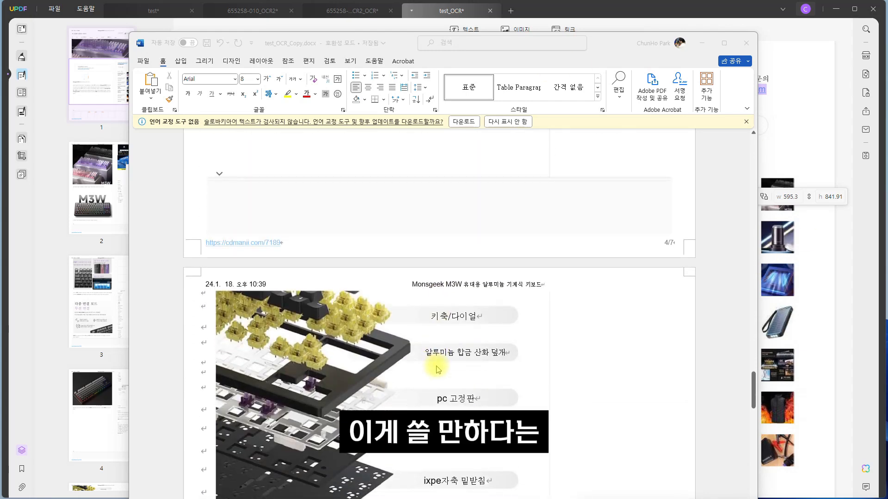
{"action": "scroll", "coordinate": [438, 369], "scroll_direction": "down", "scroll_amount": 15}
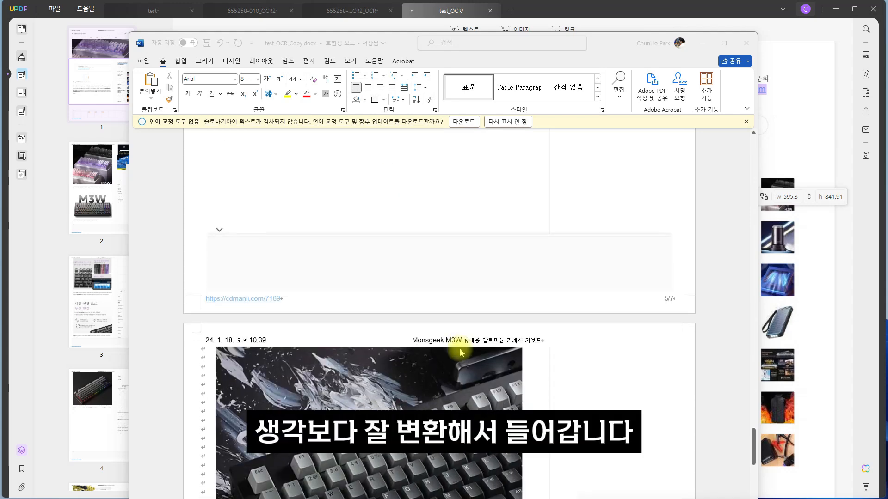
{"action": "scroll", "coordinate": [460, 352], "scroll_direction": "down", "scroll_amount": 15}
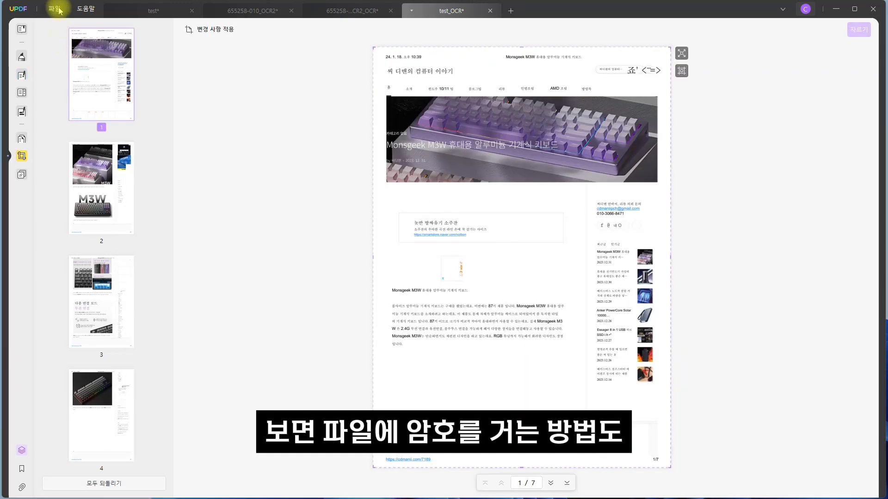
Check the file commands for the password protection option without opening it.
{"action": "left_click", "coordinate": [54, 9]}
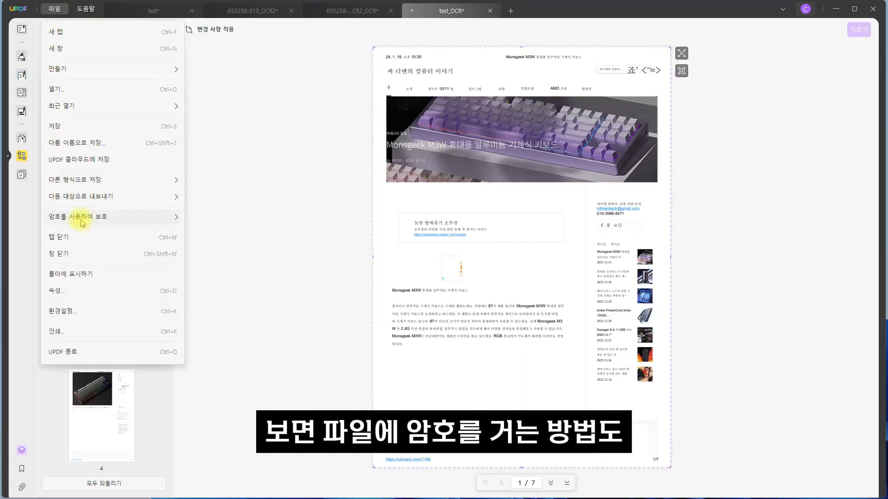
{"action": "mouse_move", "coordinate": [82, 222]}
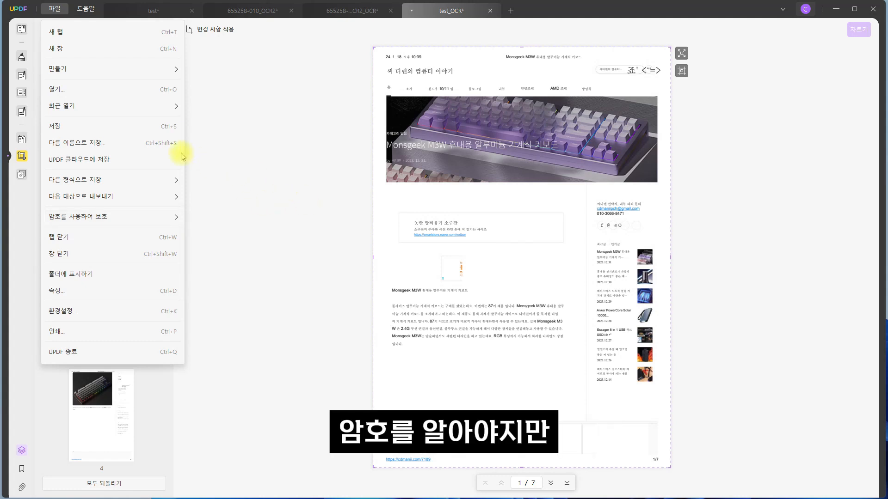
{"action": "left_click", "coordinate": [16, 197]}
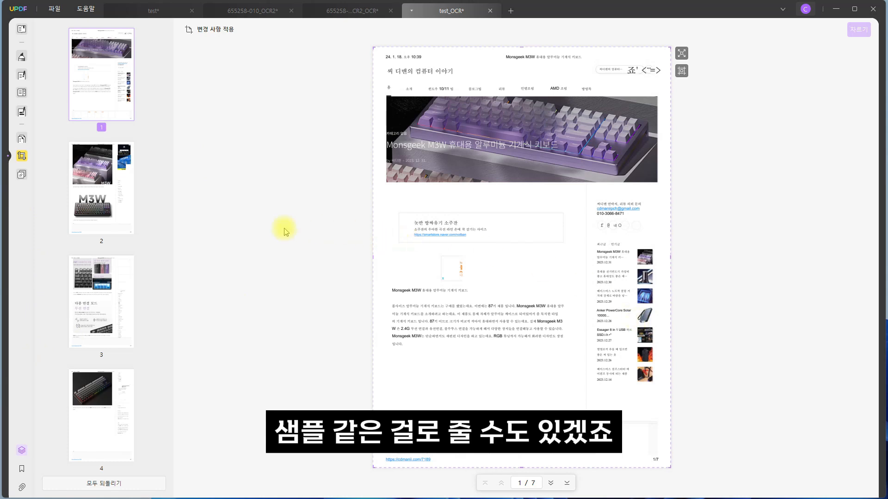
Set up a text watermark reading "sample" in the densest tile pattern, lowering its opacity and enlarging its scale.
{"action": "left_click", "coordinate": [22, 174]}
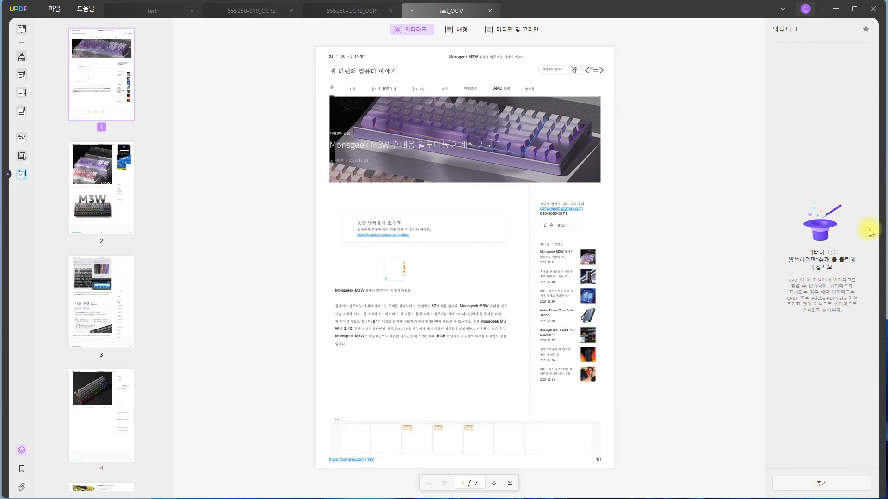
{"action": "left_click", "coordinate": [828, 484]}
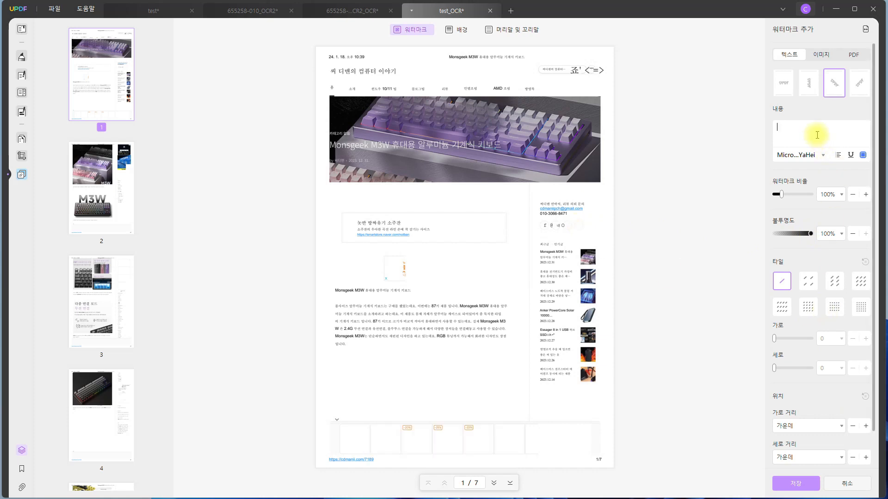
{"action": "type", "text": "ㄴ"}
{"action": "left_click", "coordinate": [608, 248]}
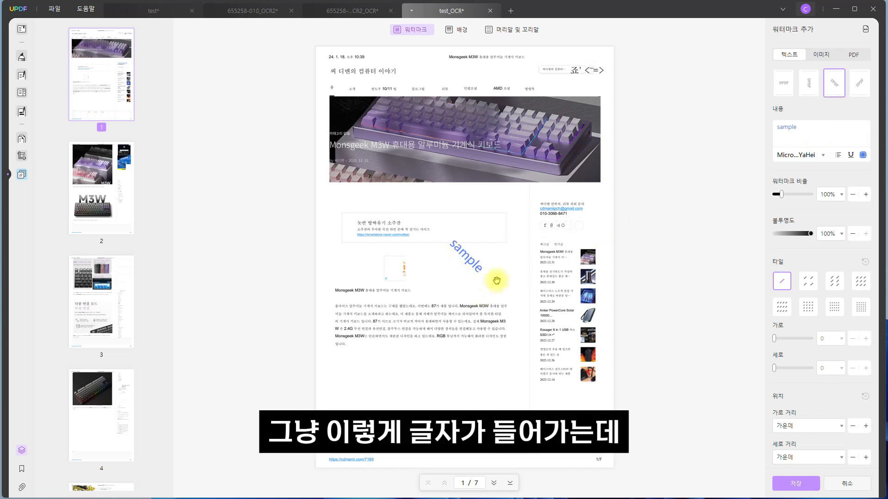
{"action": "left_click", "coordinate": [859, 310]}
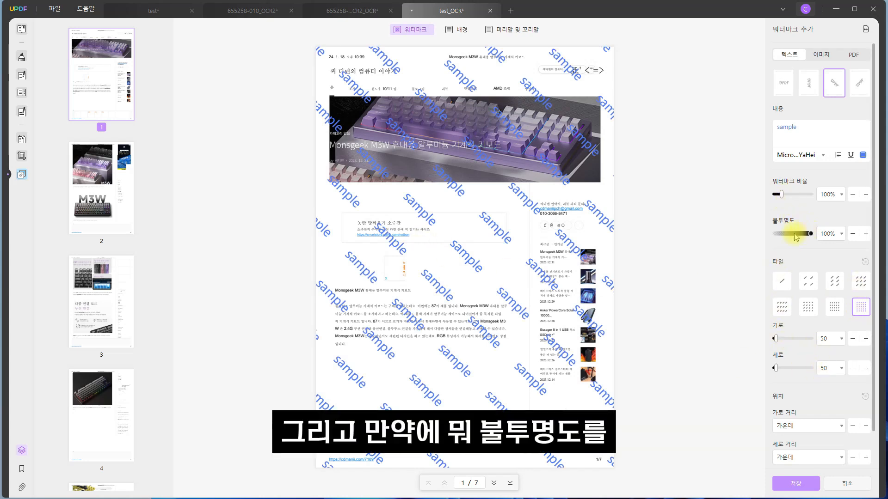
{"action": "left_click_drag", "start_coordinate": [793, 236], "coordinate": [790, 235]}
{"action": "mouse_move", "coordinate": [782, 195]}
{"action": "left_mouse_down"}
{"action": "mouse_move", "coordinate": [807, 197]}
{"action": "mouse_move", "coordinate": [796, 198]}
{"action": "left_mouse_up"}
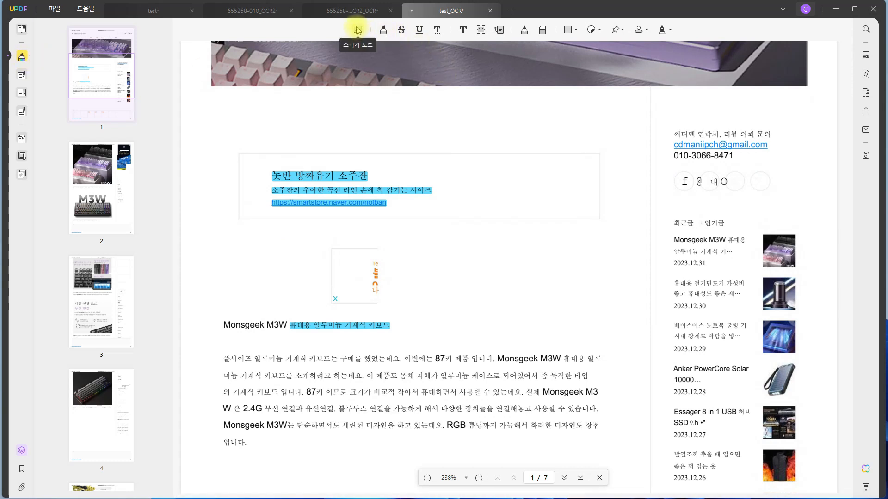
Highlight "이번에는 87키 제품 입니다. Monsgeek" in the first line of the body paragraph on page 1.
{"action": "left_click", "coordinate": [383, 31]}
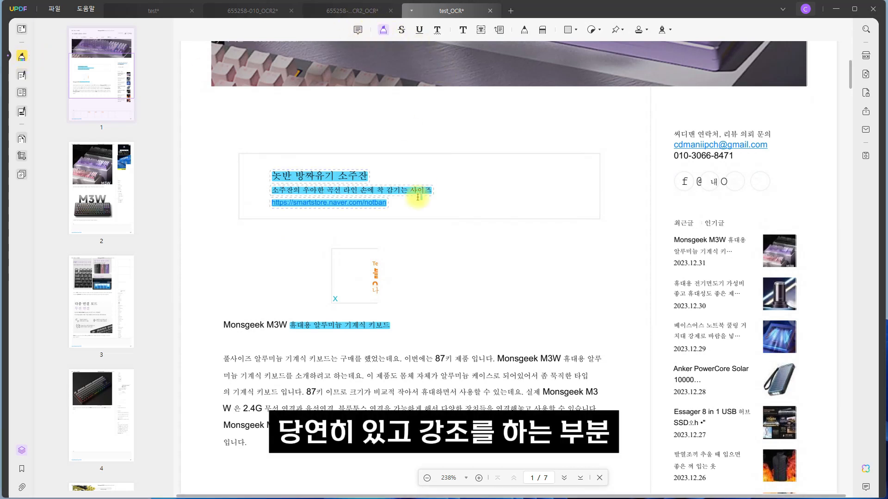
{"action": "left_click_drag", "start_coordinate": [403, 357], "coordinate": [538, 359]}
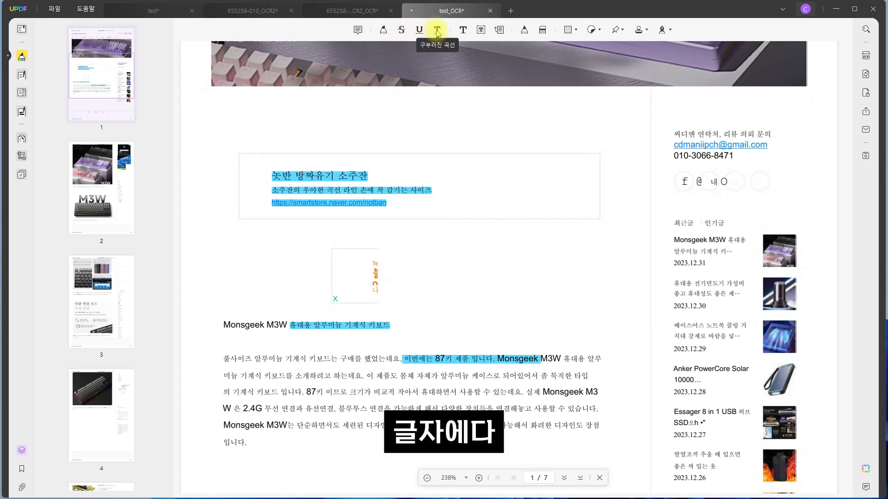
Scribble overlapping freehand loops with the pencil above the body paragraph and rub out parts of the strokes with the eraser.
{"action": "left_click", "coordinate": [526, 31]}
{"action": "mouse_move", "coordinate": [481, 167]}
{"action": "left_mouse_down"}
{"action": "mouse_move", "coordinate": [573, 301]}
{"action": "mouse_move", "coordinate": [524, 271]}
{"action": "mouse_move", "coordinate": [606, 238]}
{"action": "mouse_move", "coordinate": [535, 234]}
{"action": "left_mouse_up"}
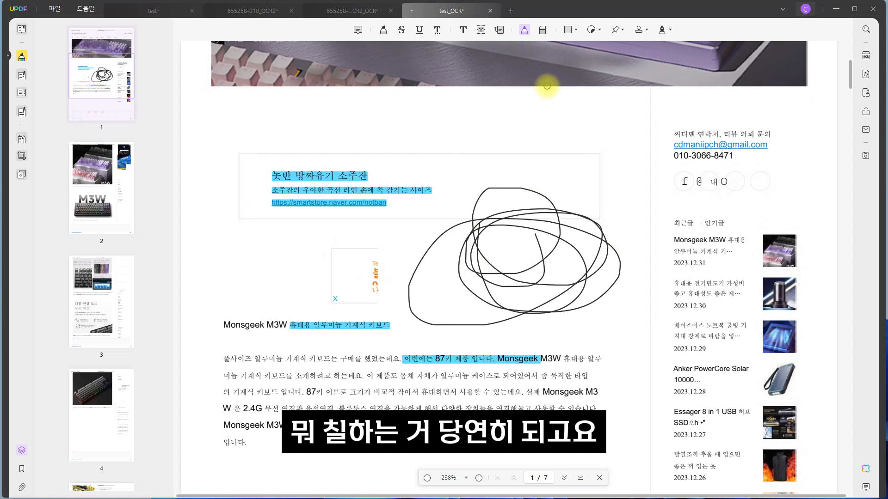
{"action": "left_click", "coordinate": [544, 31]}
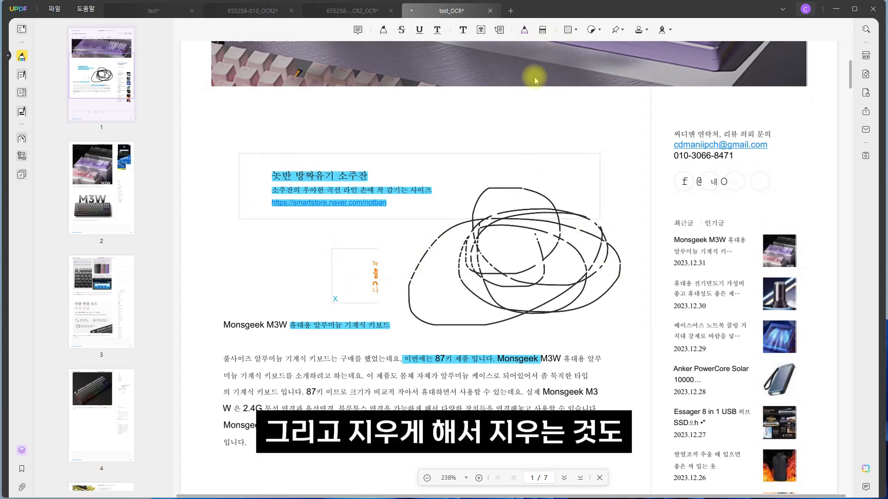
Draw a dark filled rectangle over the upper-right part of the freehand scribble on page 1.
{"action": "left_click", "coordinate": [569, 30]}
{"action": "left_click_drag", "start_coordinate": [488, 168], "coordinate": [626, 306]}
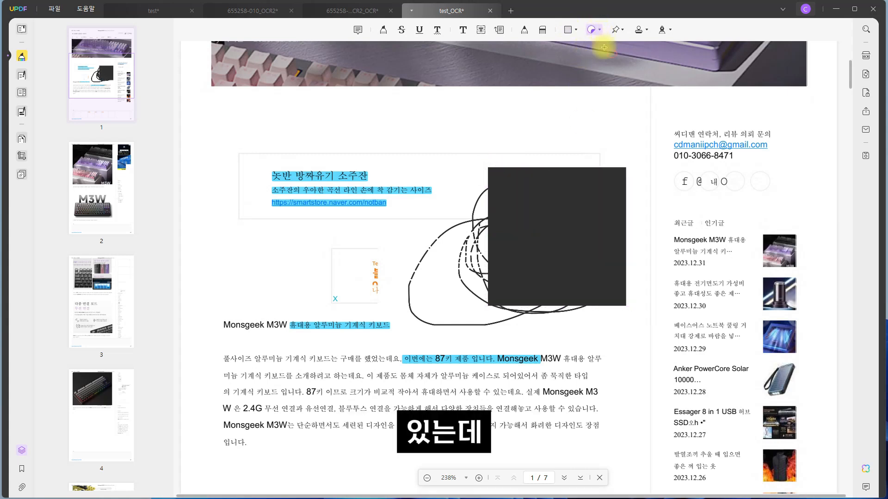
Browse the sticker collection and place the yellow peace-hand sticker above the "Monsgeek M3W" heading on page 1.
{"action": "left_click", "coordinate": [599, 30]}
{"action": "scroll", "coordinate": [620, 98], "scroll_direction": "down", "scroll_amount": 10}
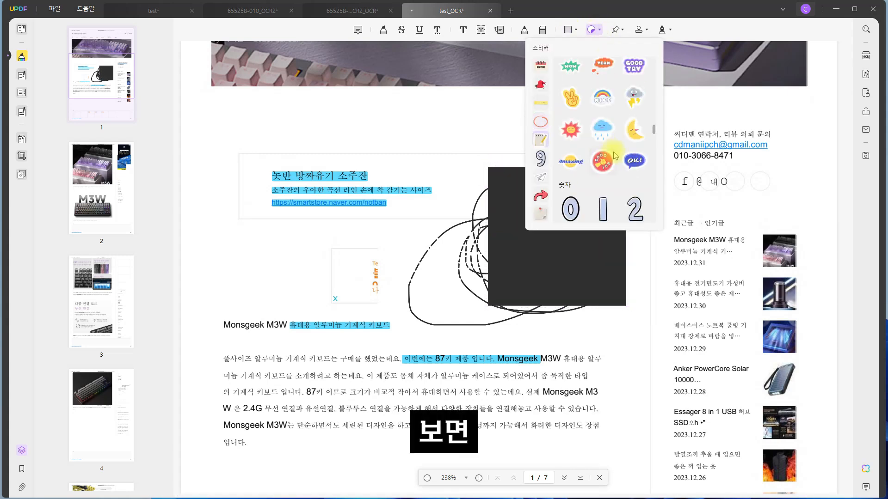
{"action": "scroll", "coordinate": [624, 148], "scroll_direction": "down", "scroll_amount": 5}
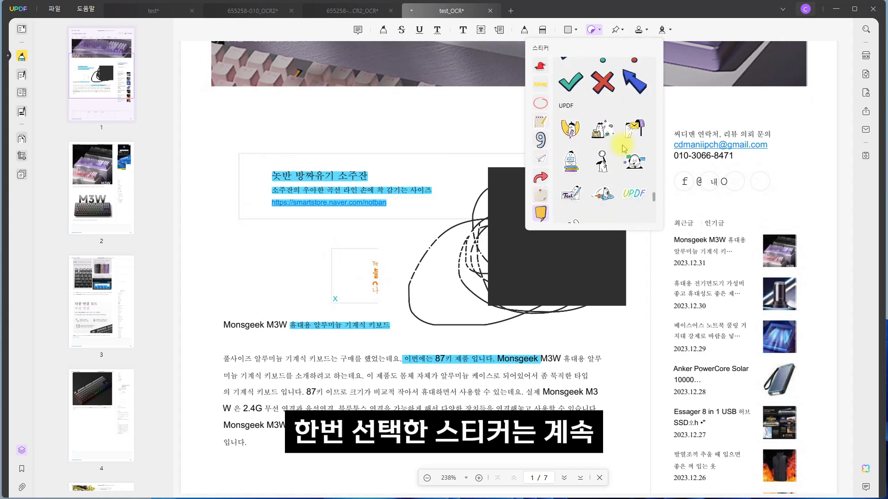
{"action": "scroll", "coordinate": [625, 152], "scroll_direction": "down", "scroll_amount": 3}
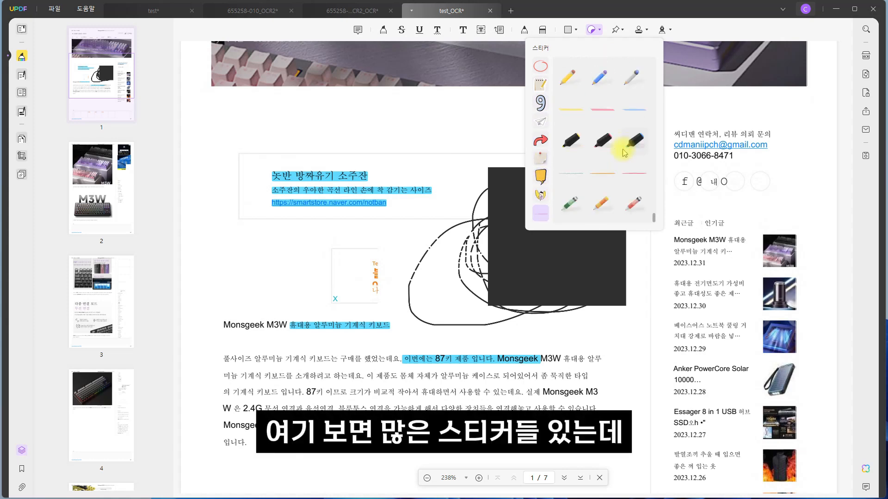
{"action": "scroll", "coordinate": [624, 153], "scroll_direction": "down", "scroll_amount": 5}
{"action": "scroll", "coordinate": [624, 151], "scroll_direction": "down", "scroll_amount": 3}
{"action": "scroll", "coordinate": [625, 146], "scroll_direction": "up", "scroll_amount": 5}
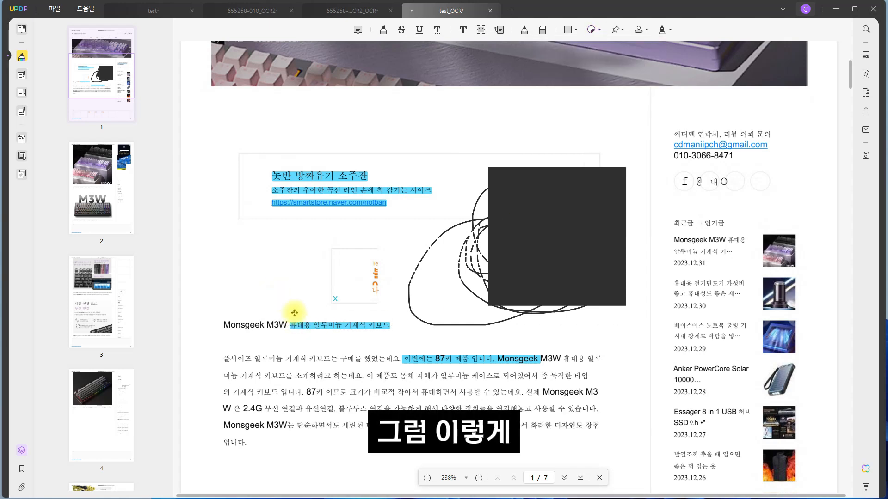
{"action": "left_click", "coordinate": [280, 292]}
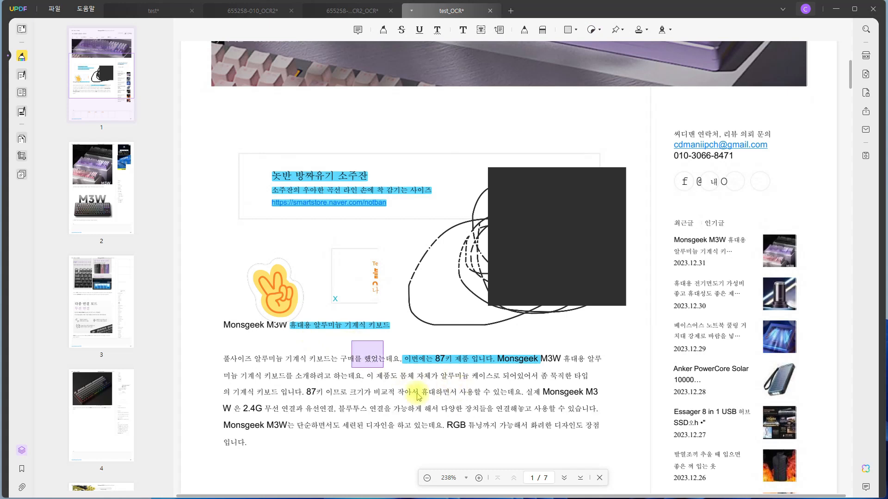
Add a second peace-hand sticker near the rectangle's lower edge, enlarge it to about twice its size and shift it over the rectangle.
{"action": "left_click", "coordinate": [592, 31]}
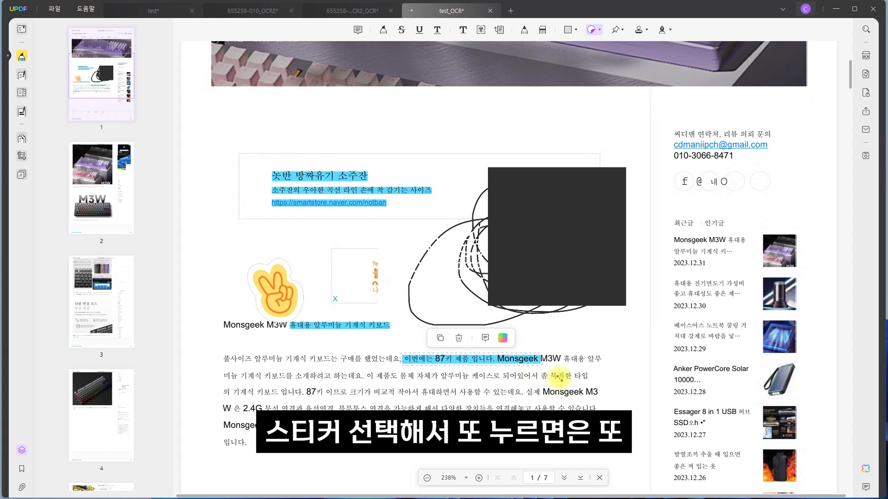
{"action": "left_click", "coordinate": [554, 329]}
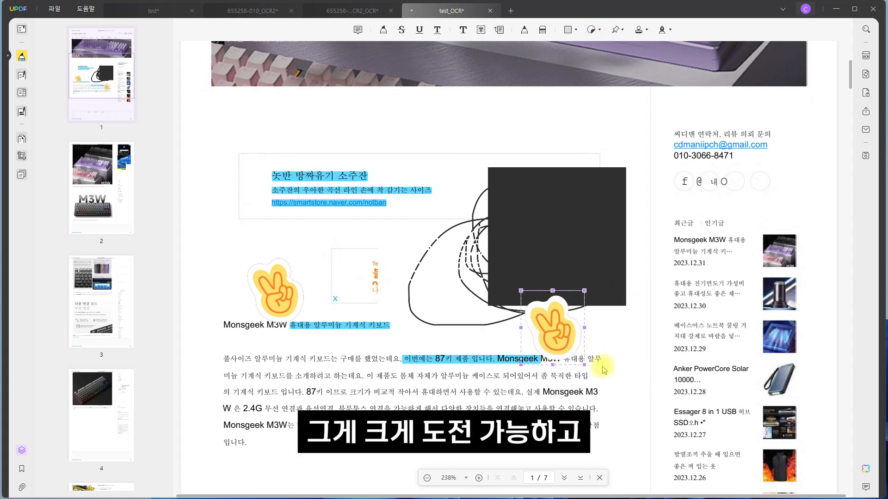
{"action": "left_click_drag", "start_coordinate": [585, 364], "coordinate": [531, 281]}
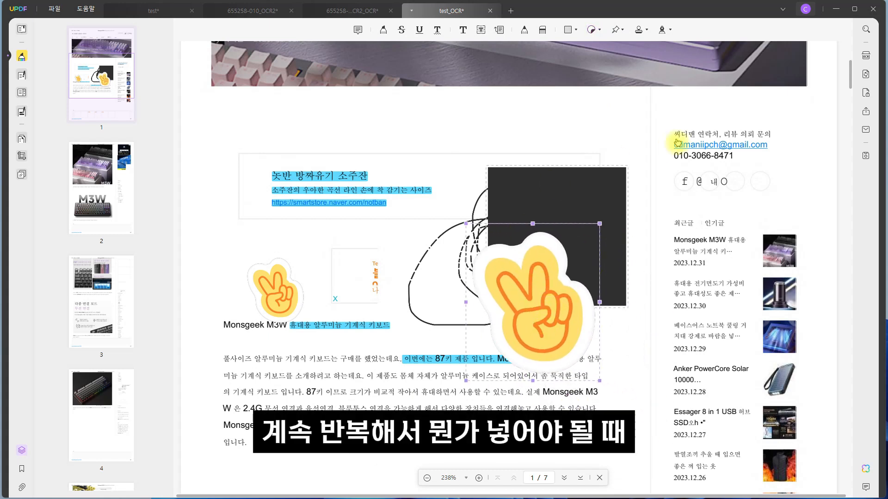
Place the blue "검토됨" stamp on the body paragraph and move it to the paragraph's lower lines.
{"action": "left_click", "coordinate": [647, 32]}
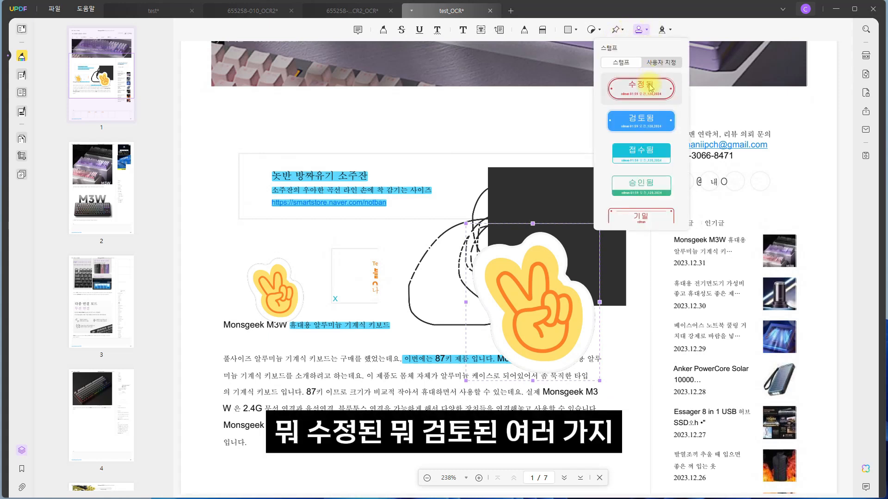
{"action": "left_click", "coordinate": [648, 128]}
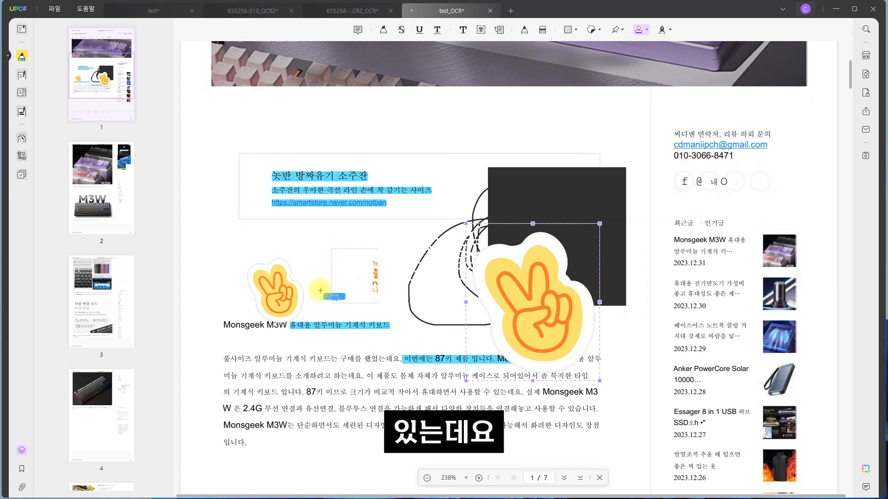
{"action": "left_click", "coordinate": [295, 365]}
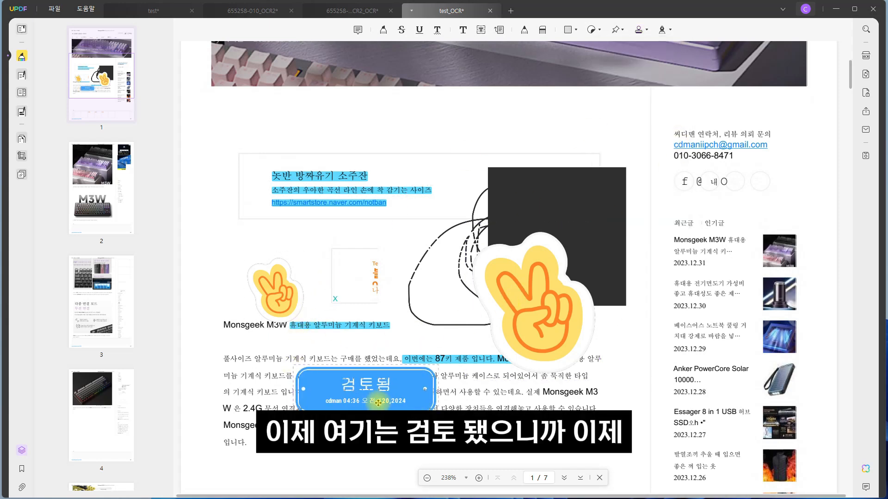
{"action": "left_click_drag", "start_coordinate": [423, 388], "coordinate": [535, 426]}
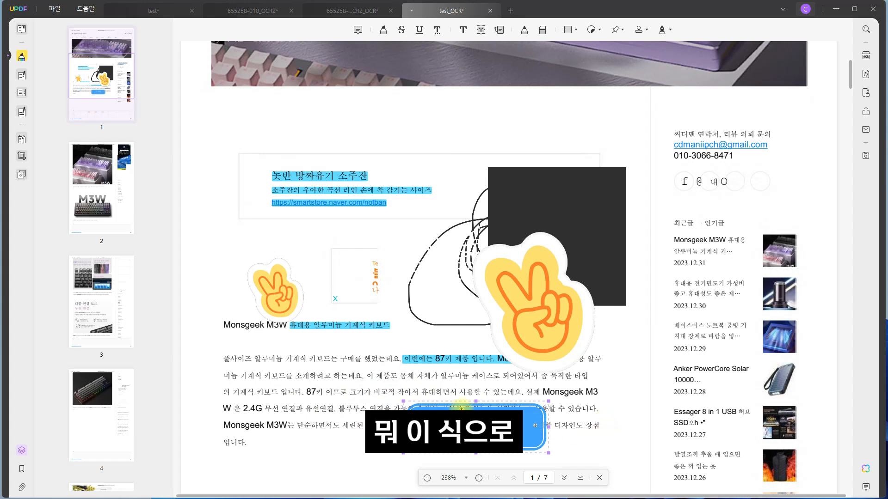
Insert the saved handwritten signature on page 1 and position it just below the "Monsgeek M3W" heading.
{"action": "left_click", "coordinate": [664, 30]}
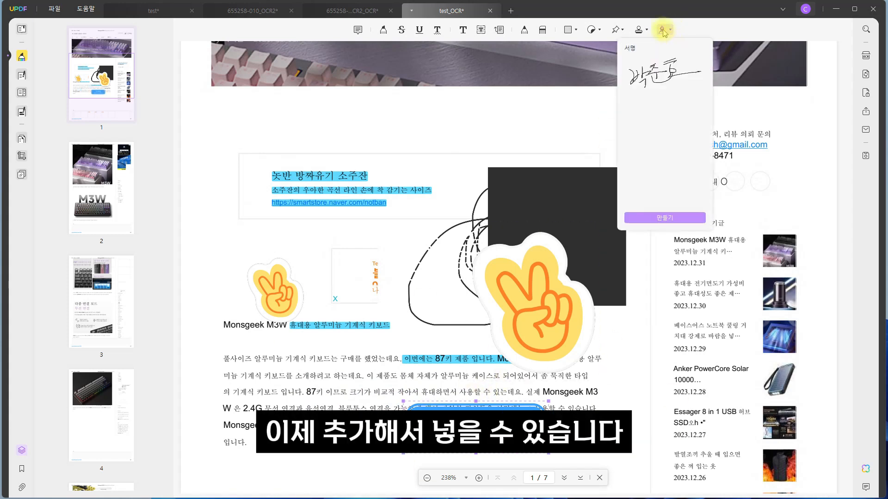
{"action": "left_click", "coordinate": [667, 69]}
{"action": "left_click", "coordinate": [670, 30]}
{"action": "left_click", "coordinate": [665, 72]}
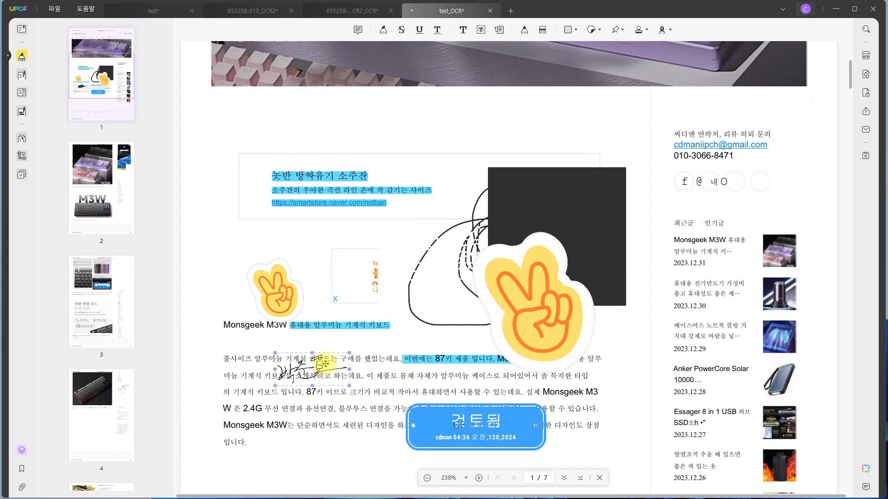
{"action": "left_click", "coordinate": [342, 326]}
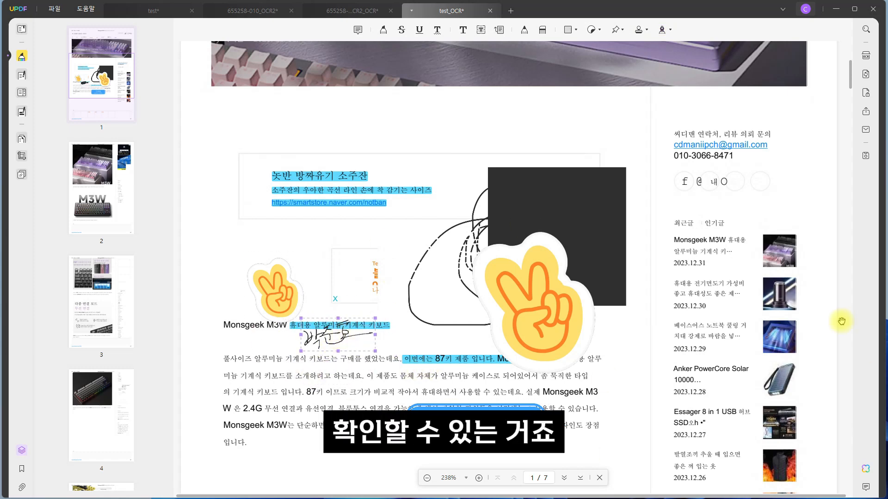
{"action": "scroll", "coordinate": [433, 279], "scroll_direction": "down", "scroll_amount": 10}
{"action": "scroll", "coordinate": [434, 279], "scroll_direction": "down", "scroll_amount": 15}
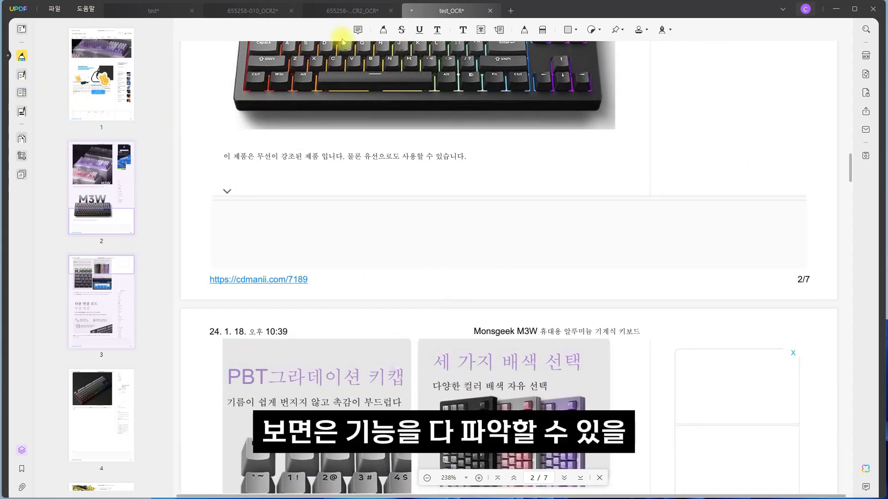
{"action": "scroll", "coordinate": [490, 257], "scroll_direction": "down", "scroll_amount": 20}
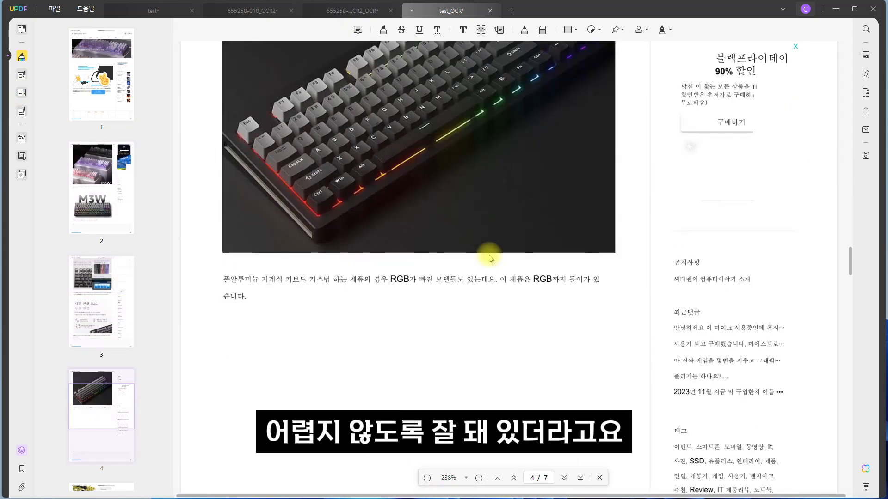
{"action": "scroll", "coordinate": [491, 258], "scroll_direction": "down", "scroll_amount": 3}
{"action": "scroll", "coordinate": [488, 255], "scroll_direction": "up", "scroll_amount": 15}
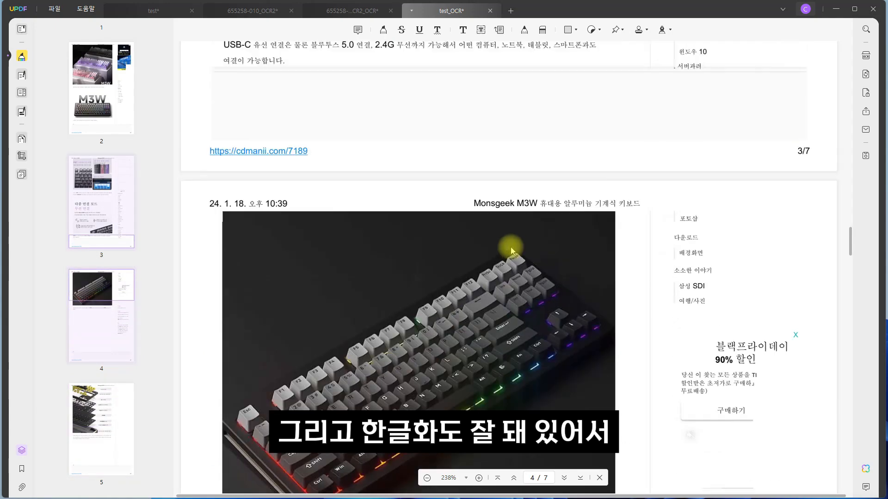
{"action": "scroll", "coordinate": [517, 250], "scroll_direction": "up", "scroll_amount": 10}
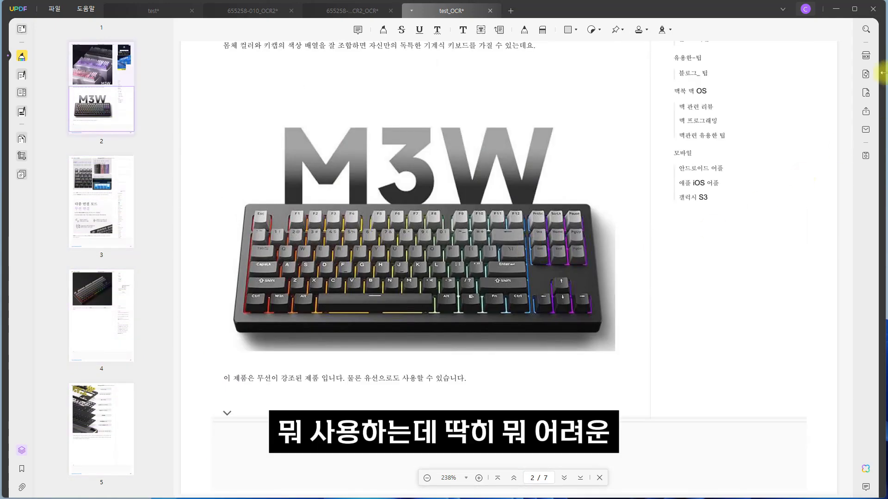
Open the online user guide from the help commands and skim its list of UPDF's main features.
{"action": "left_click", "coordinate": [92, 13]}
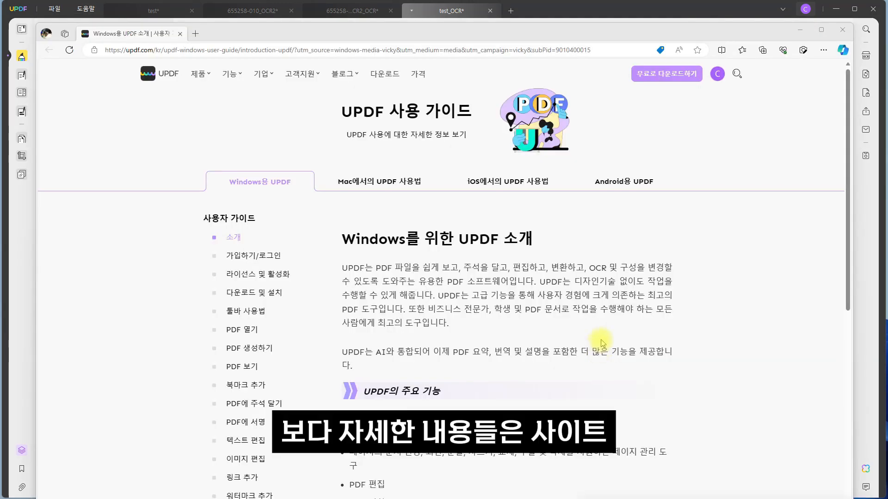
{"action": "scroll", "coordinate": [602, 343], "scroll_direction": "down", "scroll_amount": 20}
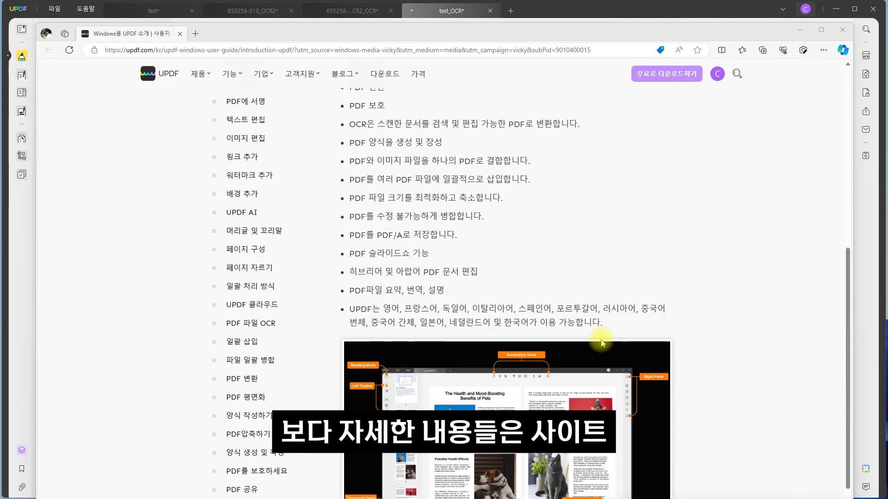
{"action": "scroll", "coordinate": [602, 343], "scroll_direction": "up", "scroll_amount": 20}
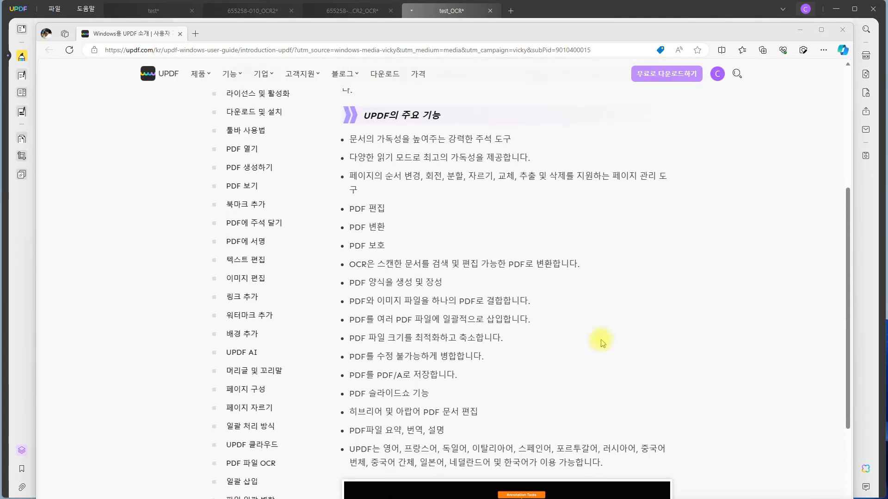